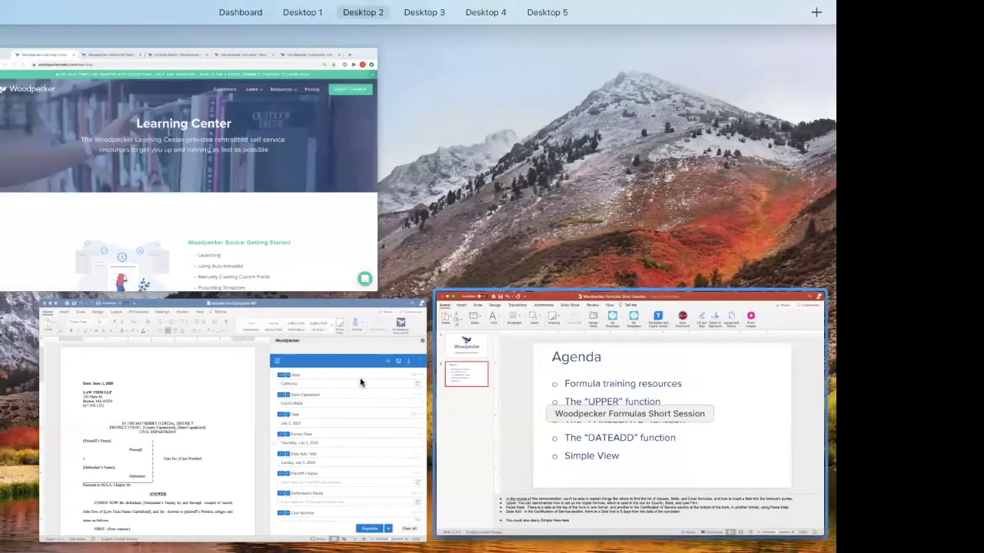
- Switch from Mission Control to the Word 'Answer+To+Complaint WP' window with its Woodpecker pane
click(588, 394)
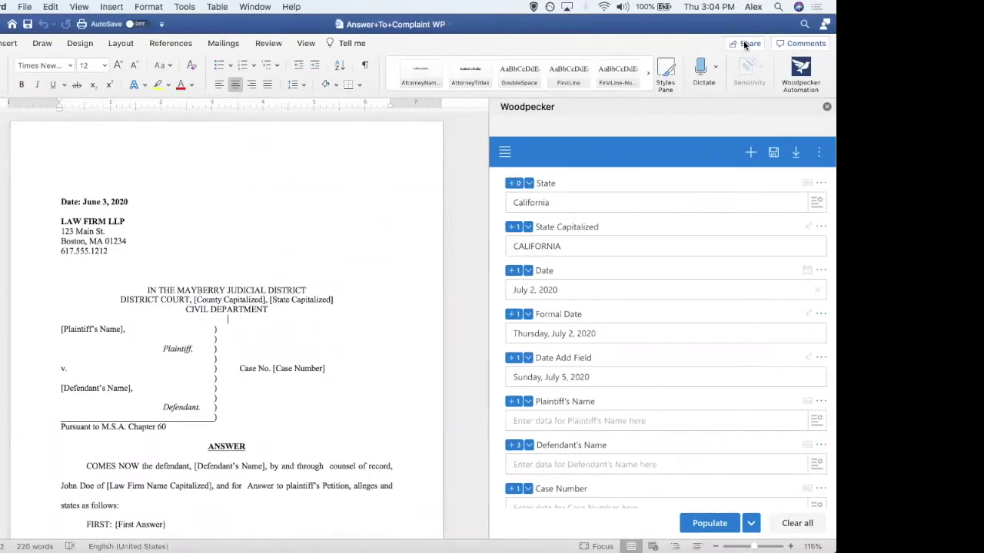
- Start a support chat from the Woodpecker add-in menu
click(416, 239)
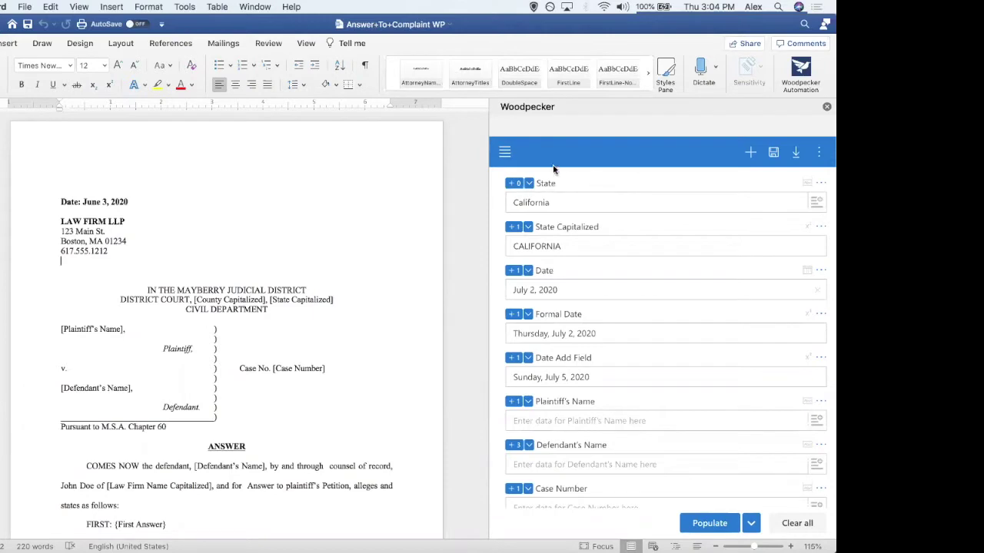
click(505, 153)
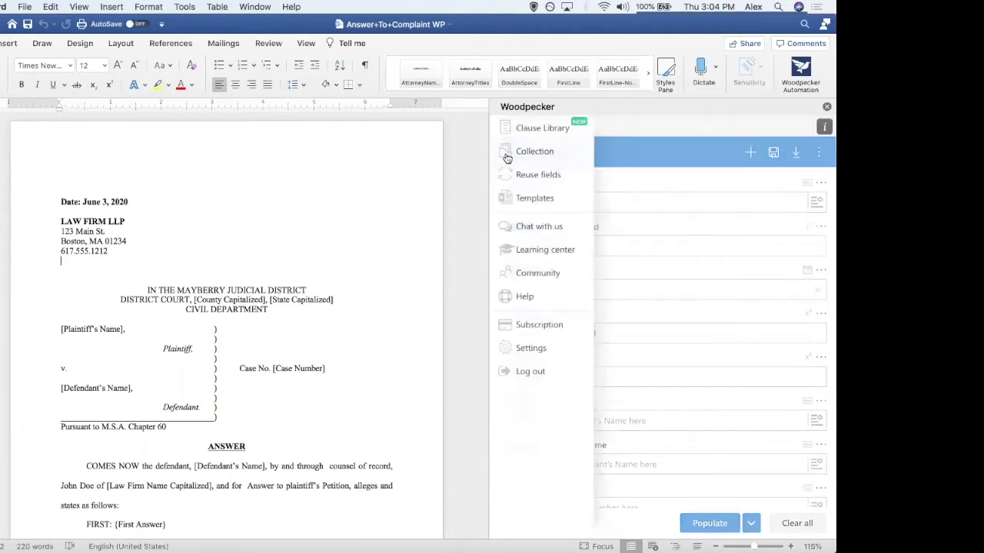
click(536, 229)
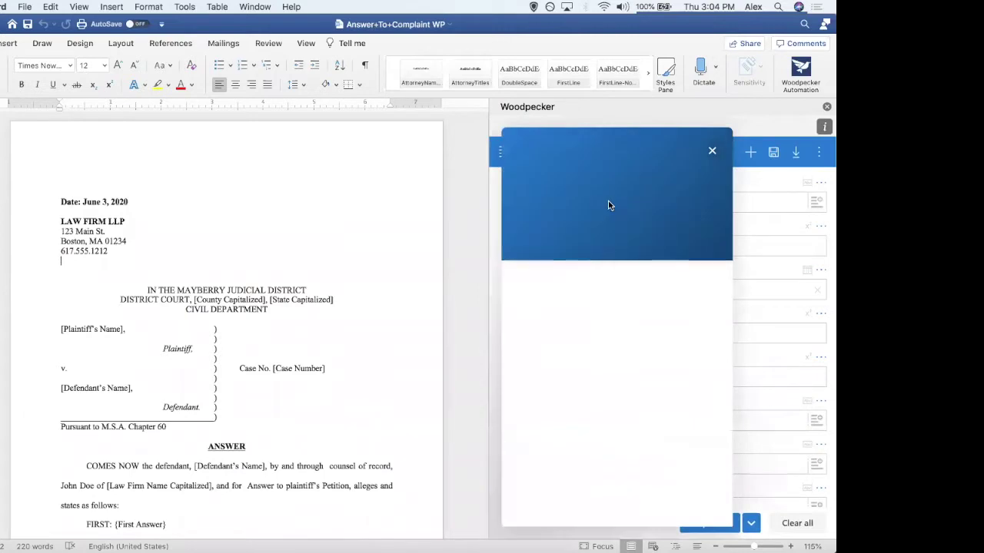
- Close the support chat, reopen the Woodpecker menu, and show all open windows
click(718, 153)
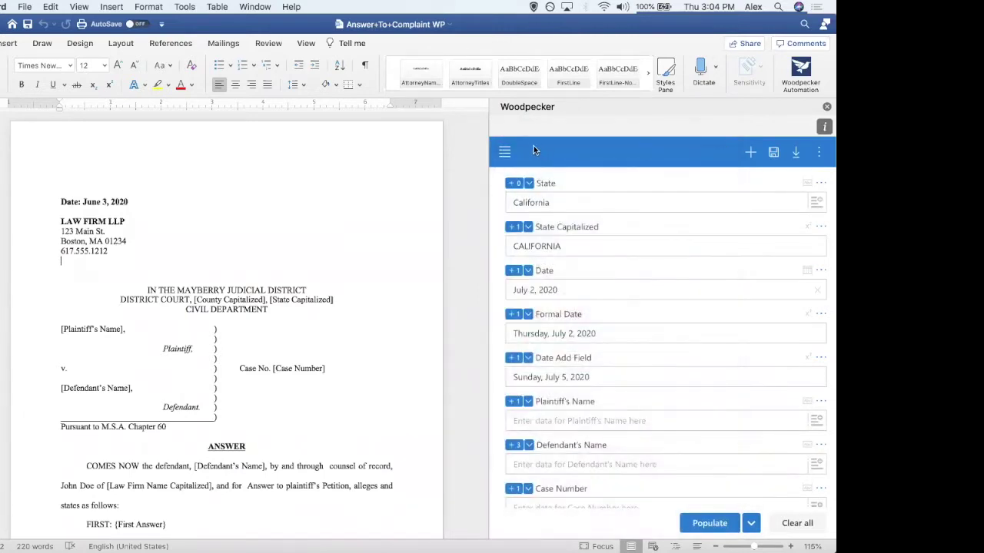
click(500, 151)
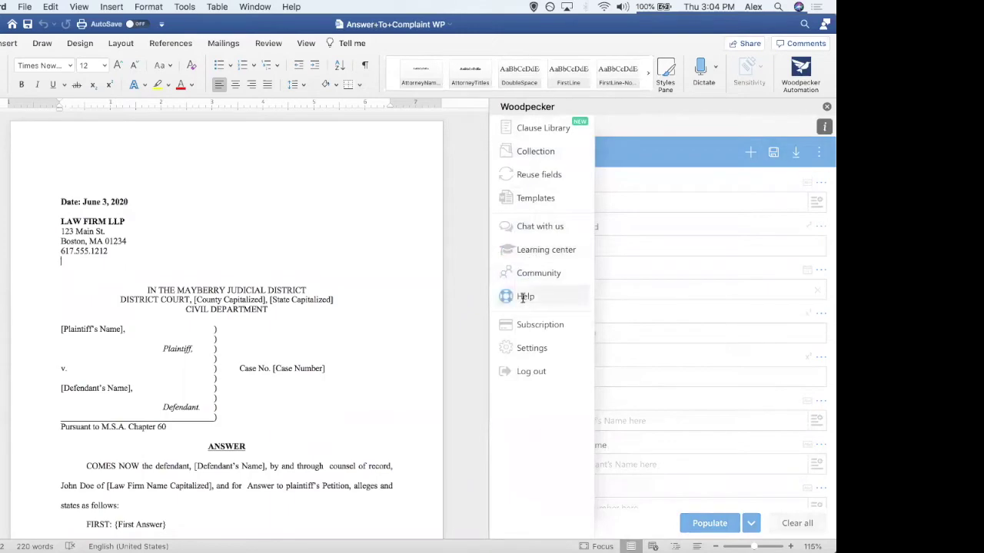
key(ctrl+Up)
- Bring the Woodpecker Learning Center forward in Chrome and scroll through it
click(281, 200)
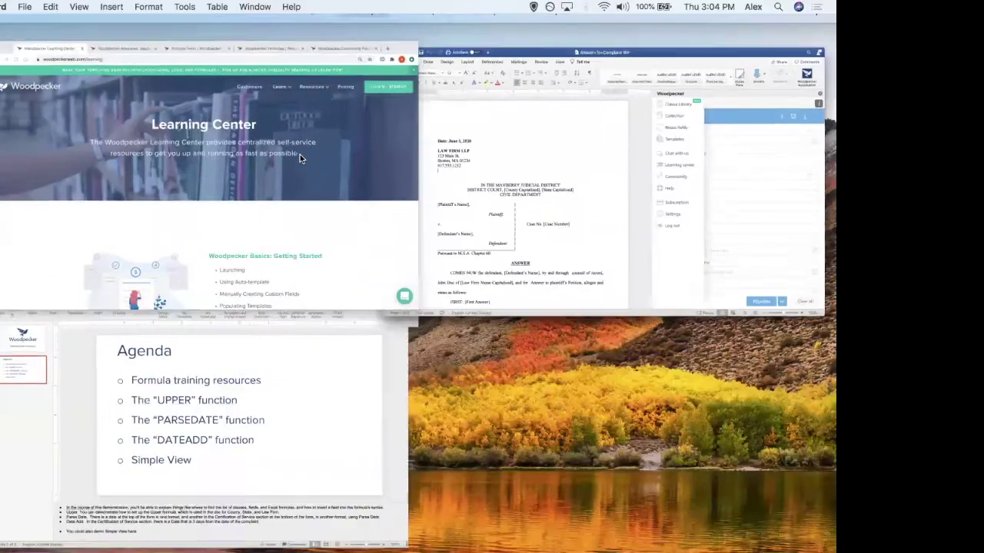
scroll(425, 223, right, 1)
scroll(425, 224, down, 10)
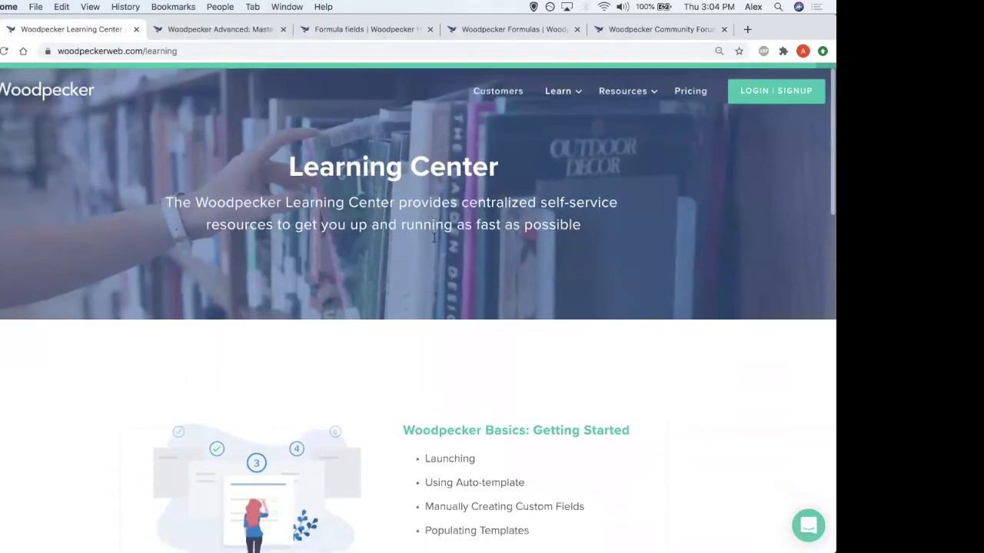
scroll(488, 353, down, 2)
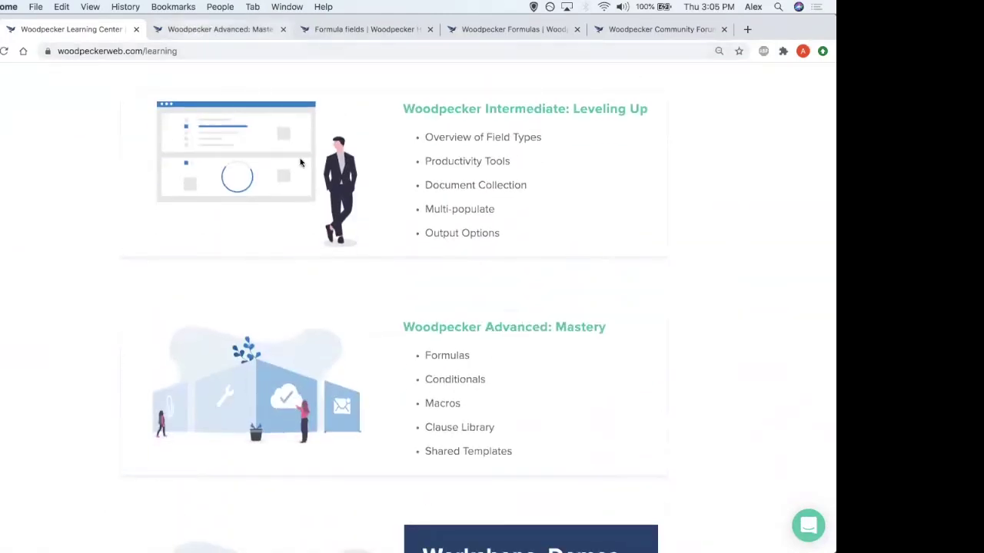
- Read the Formulas section of the Advanced: Mastery page, then open the Formula fields article
click(193, 30)
scroll(352, 301, down, 5)
scroll(352, 301, down, 12)
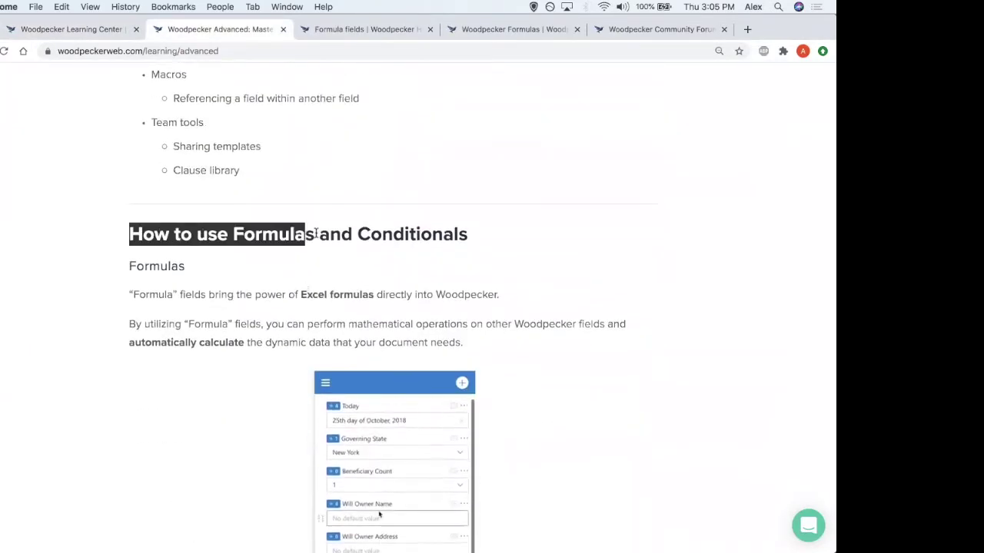
scroll(486, 249, down, 1)
scroll(486, 249, down, 2)
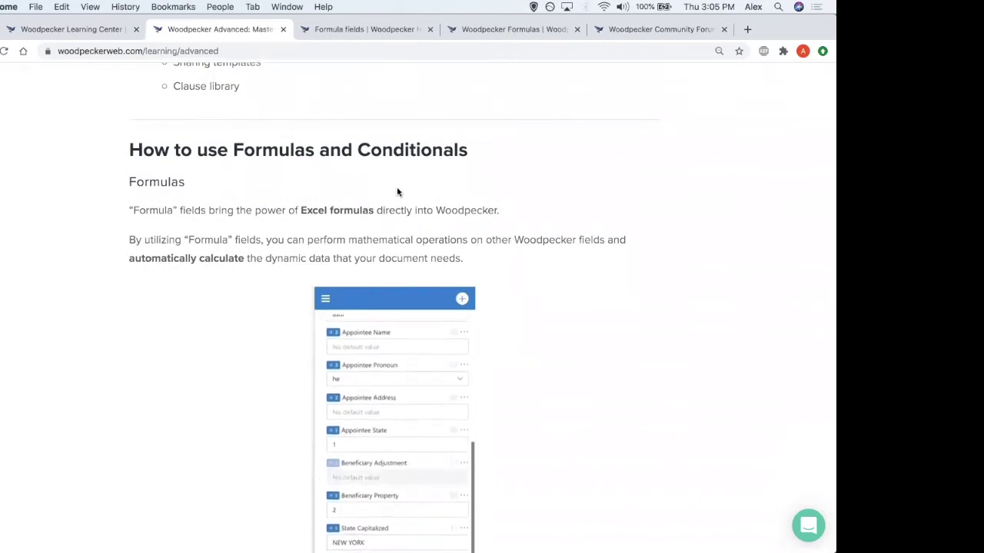
click(343, 30)
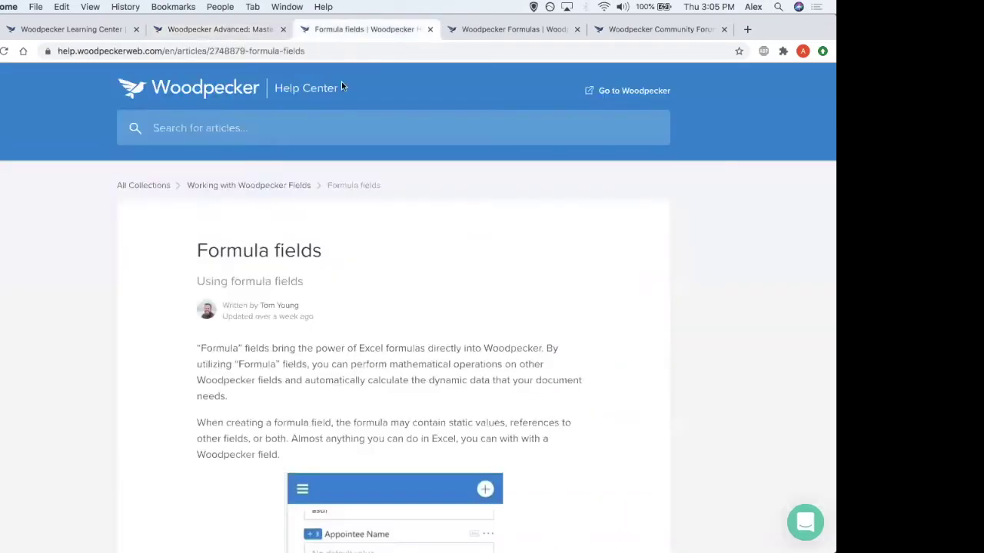
- Search the help articles for 'formula' and scroll through the Formula fields article
click(196, 129)
text(formula)
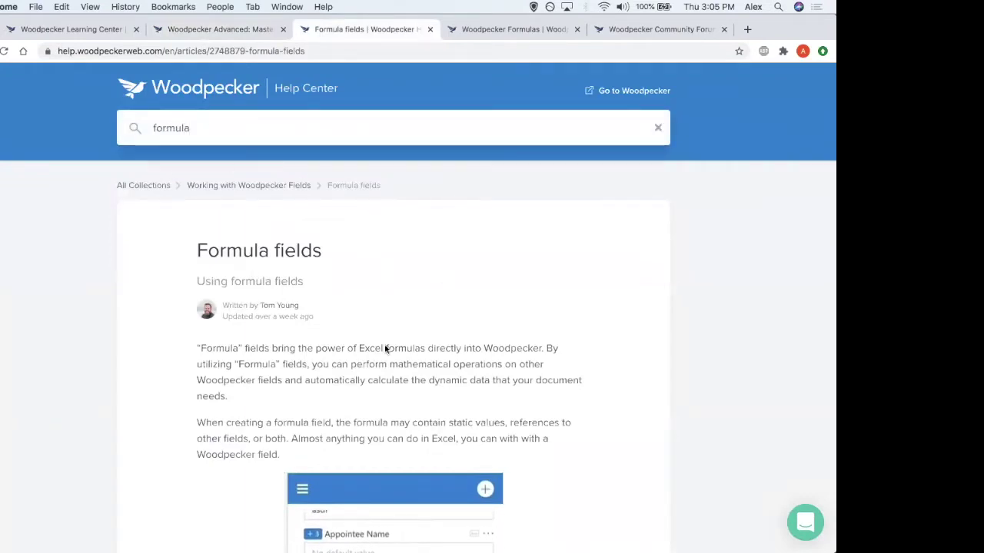
scroll(245, 262, down, 2)
scroll(228, 325, down, 5)
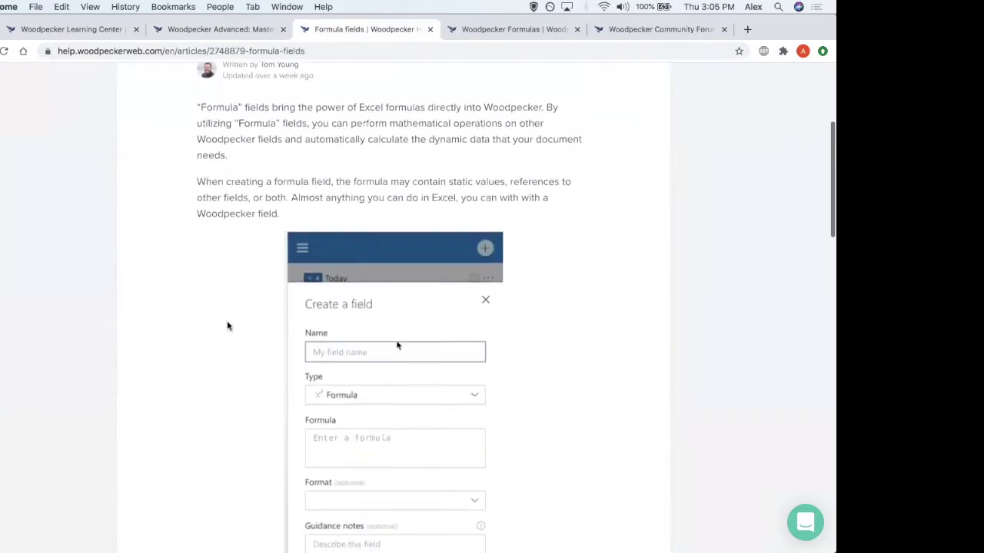
scroll(226, 320, down, 10)
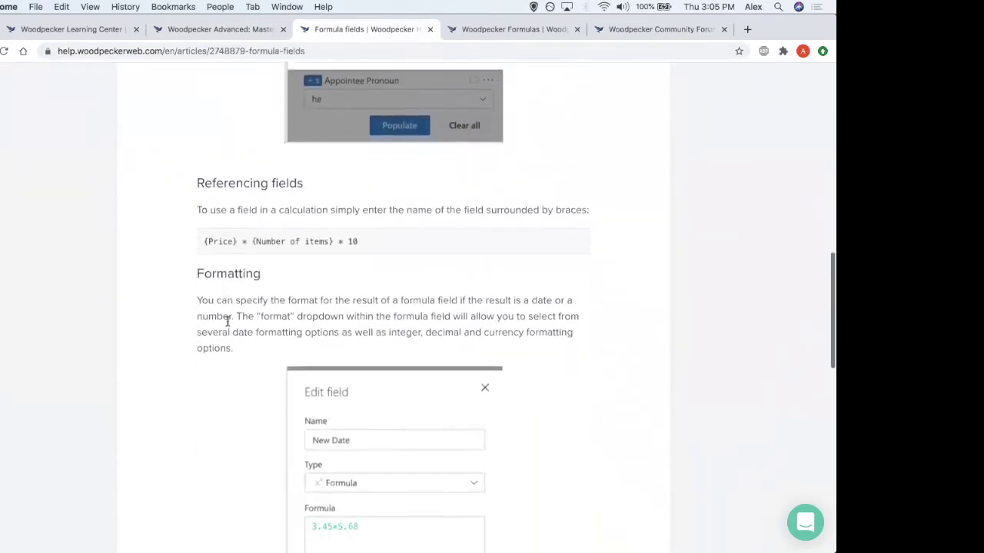
scroll(227, 320, down, 1)
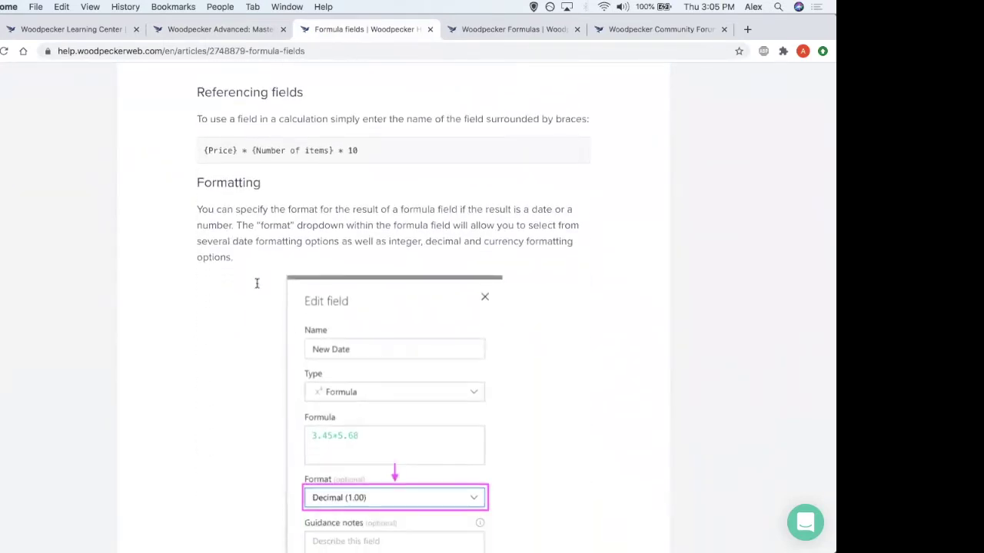
- Finish the Formula fields article down to Errors, then open the Woodpecker formula reference
click(507, 31)
click(372, 37)
scroll(369, 328, down, 9)
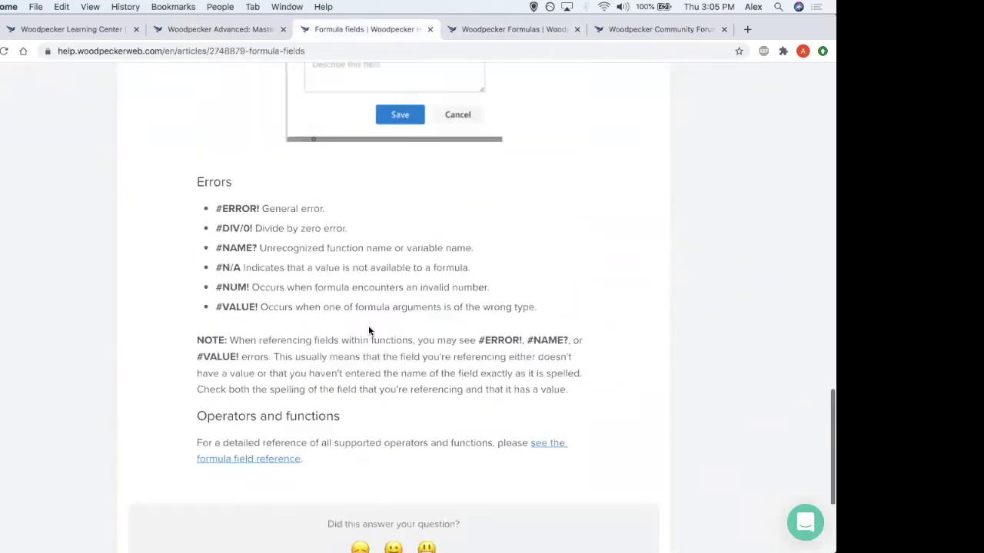
scroll(368, 331, down, 3)
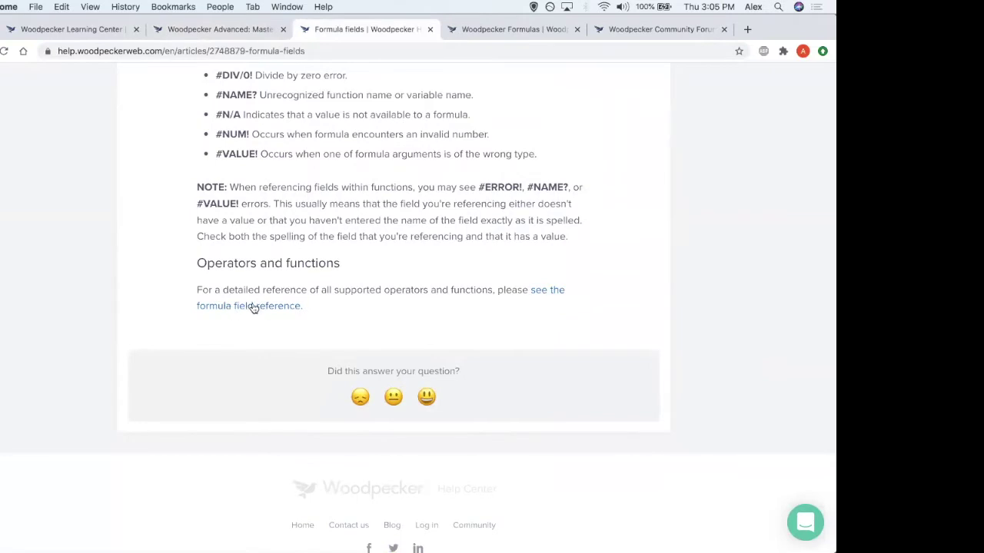
click(492, 30)
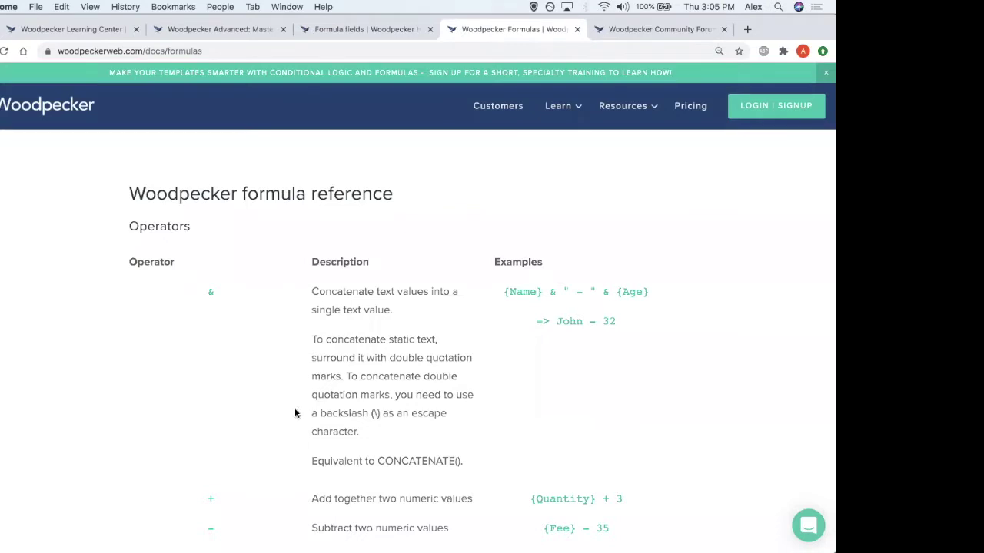
- Scroll the formula reference through Operators to Custom functions, then view the Woodpecker Community Forum
scroll(295, 414, down, 4)
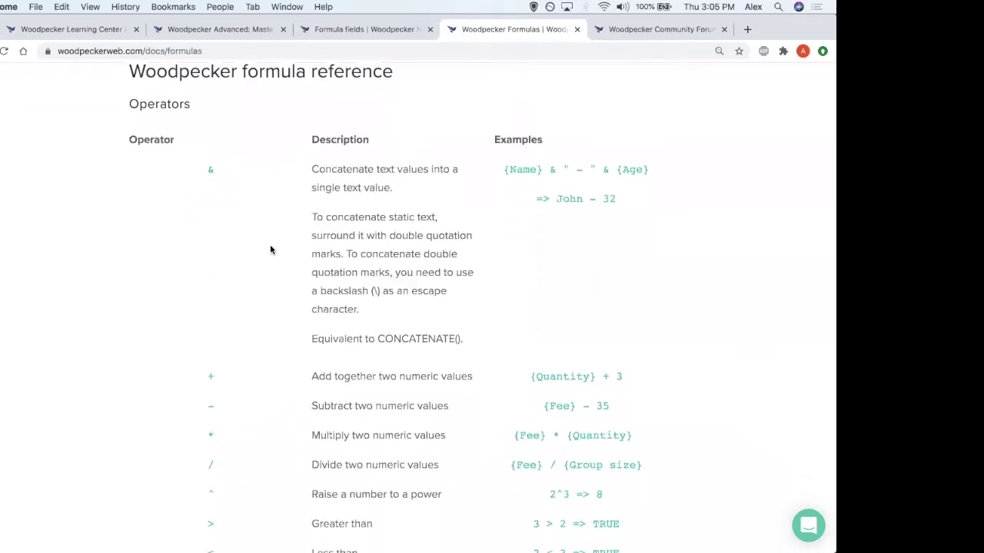
scroll(222, 410, down, 10)
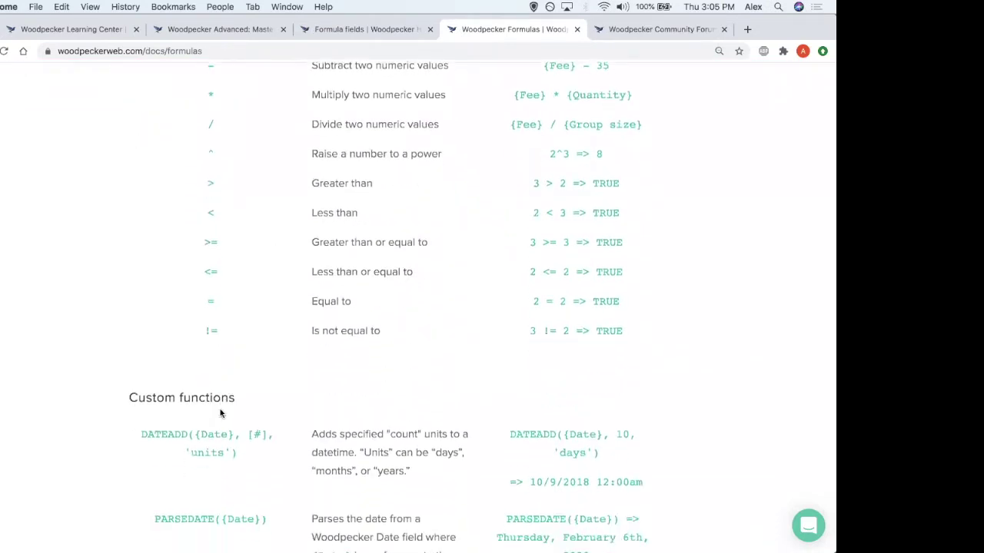
scroll(486, 228, up, 1)
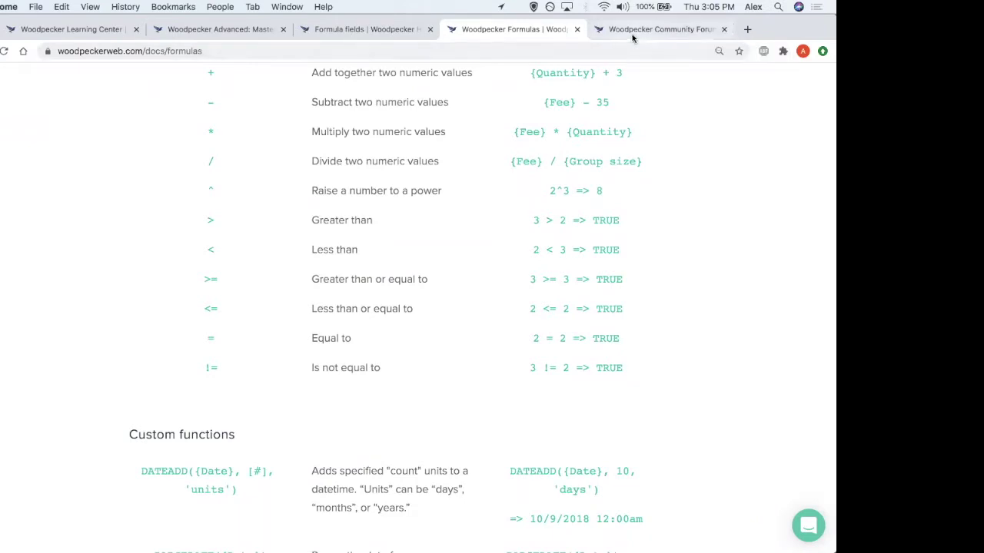
click(635, 36)
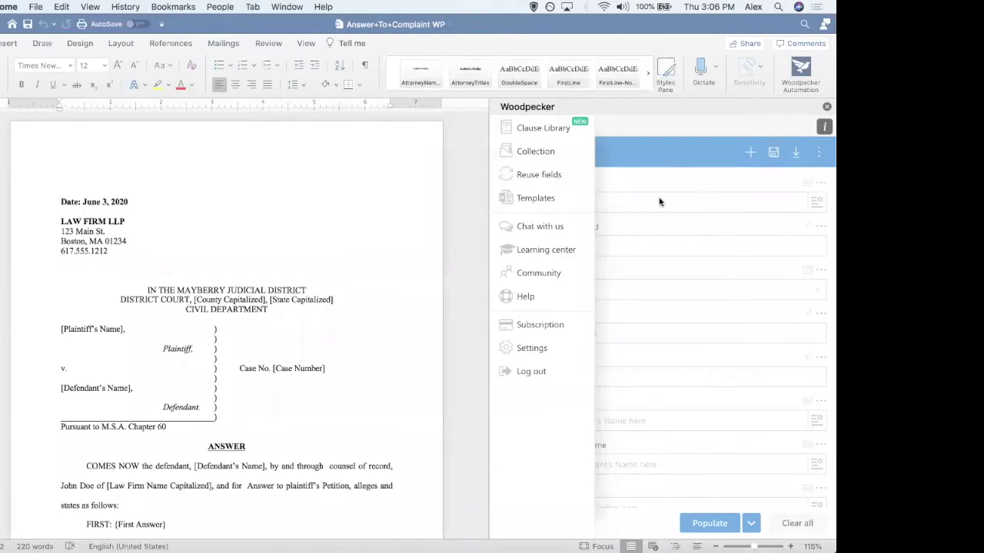
- Close the Woodpecker menu and open the Edit field dialog for State Capitalized
click(659, 202)
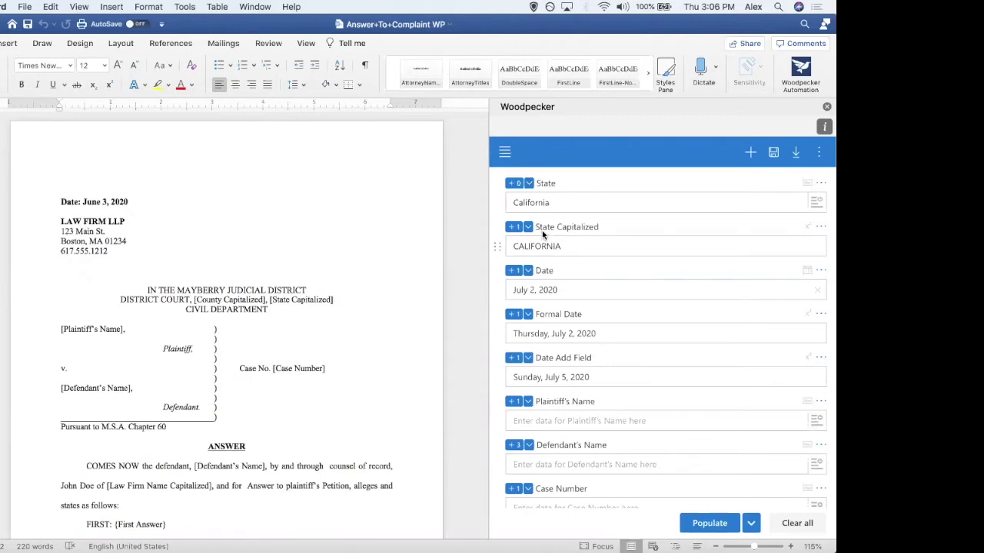
click(820, 226)
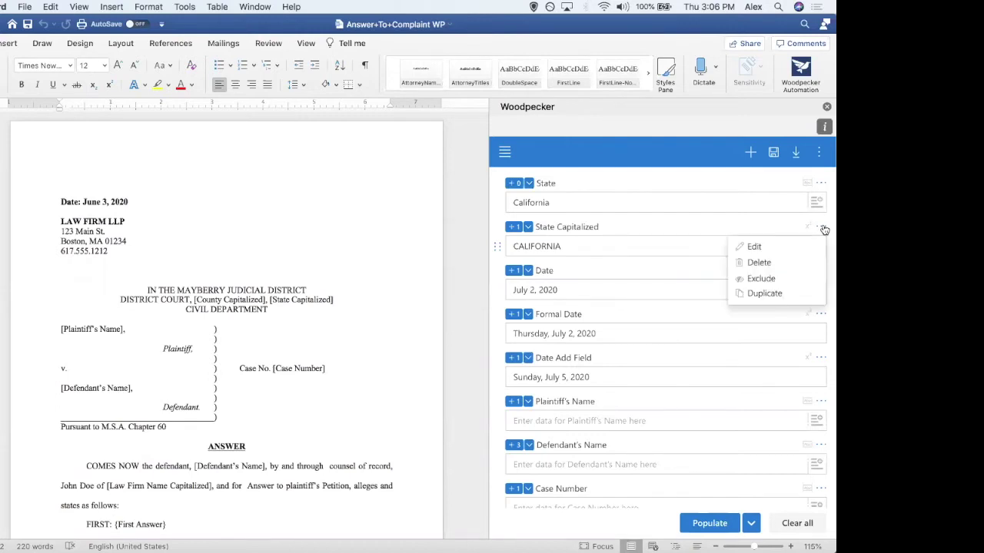
click(784, 246)
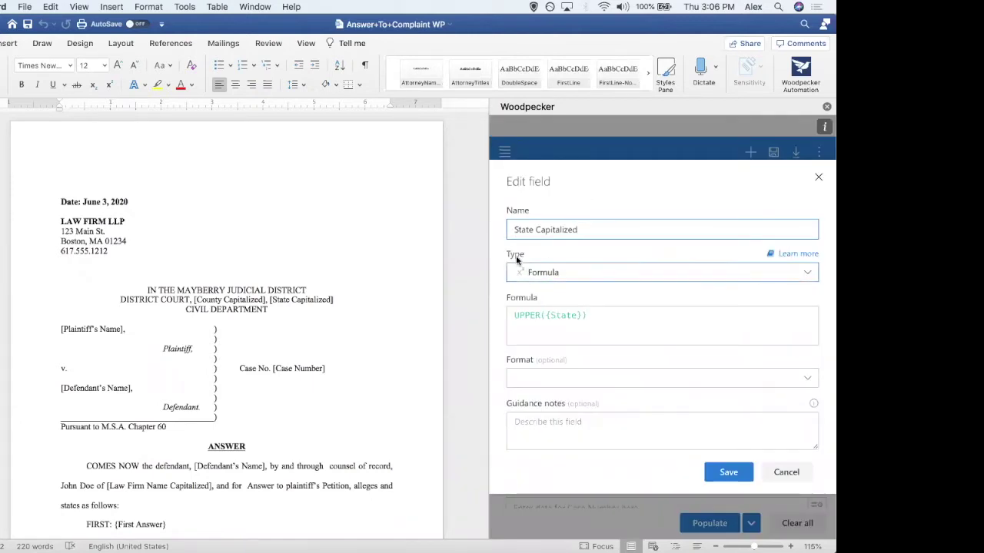
- Delete the existing UPPER({State}) formula and browse the formula suggestion list
click(534, 323)
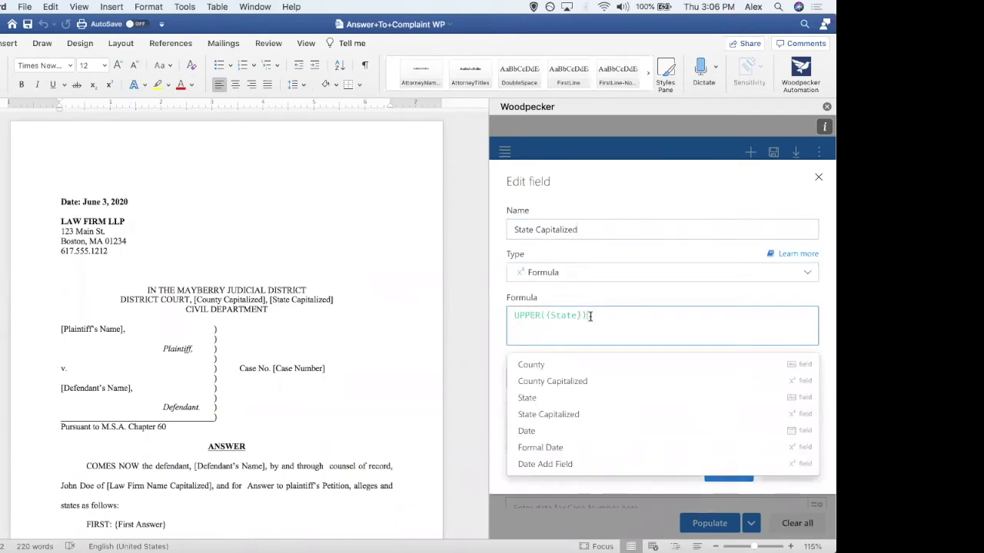
drag(590, 316, 511, 315)
key(BackSpace)
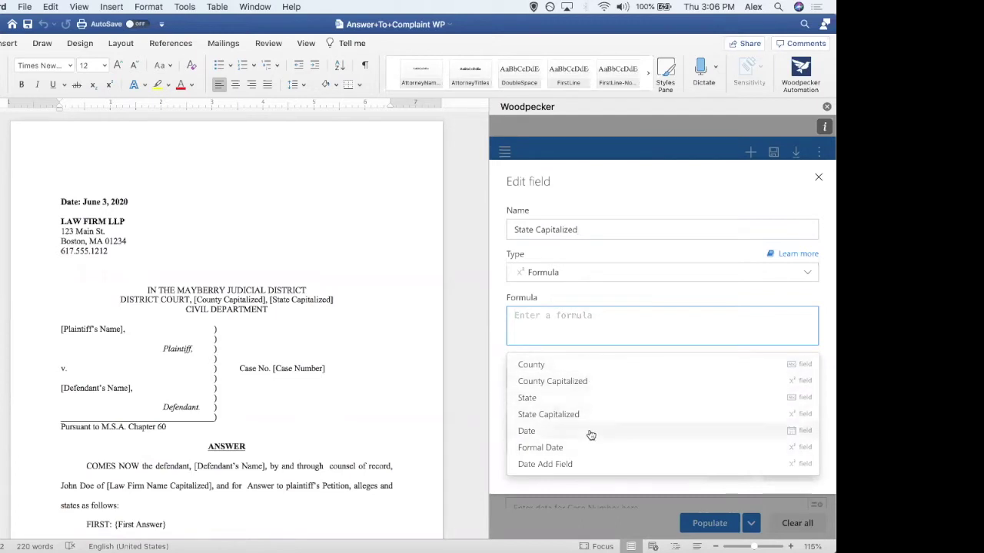
scroll(591, 435, down, 6)
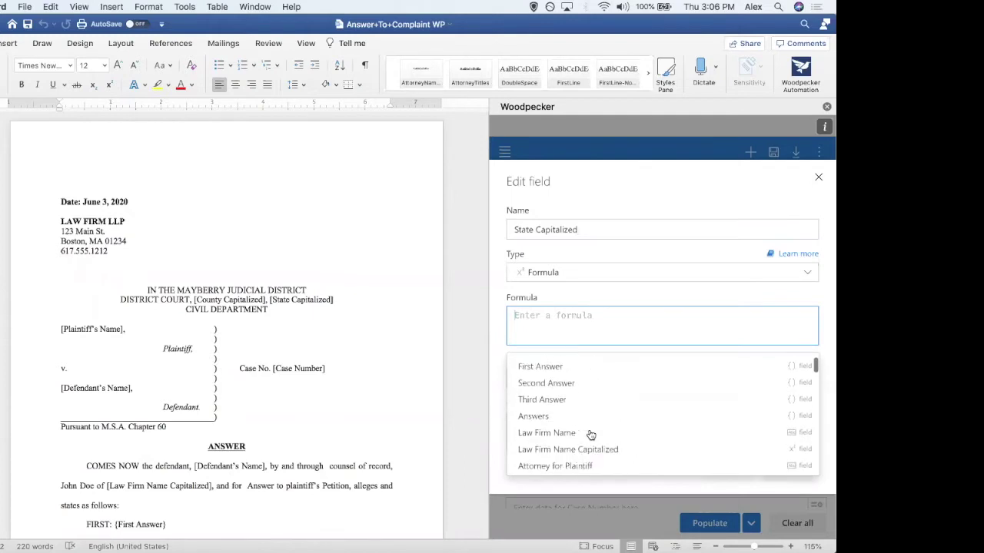
scroll(590, 435, down, 10)
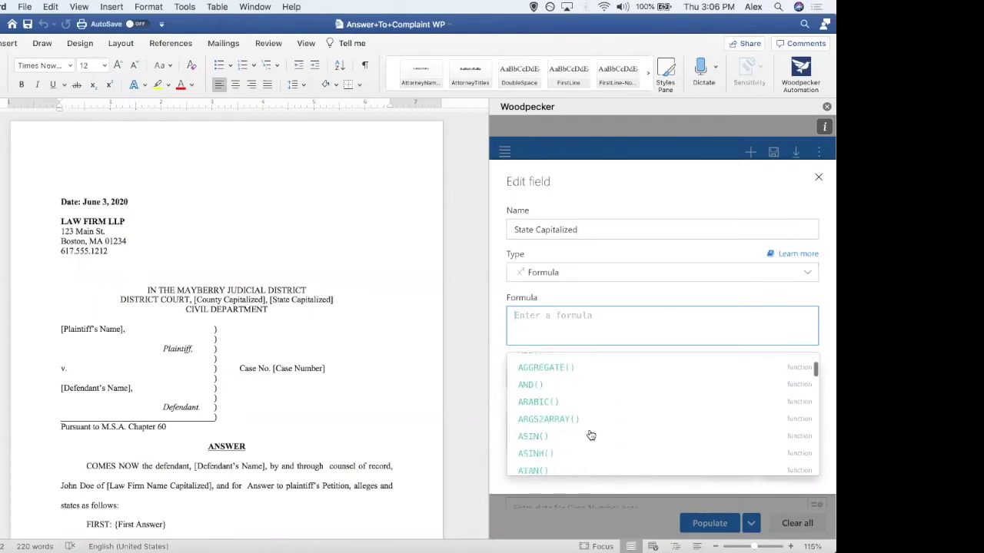
scroll(590, 435, up, 3)
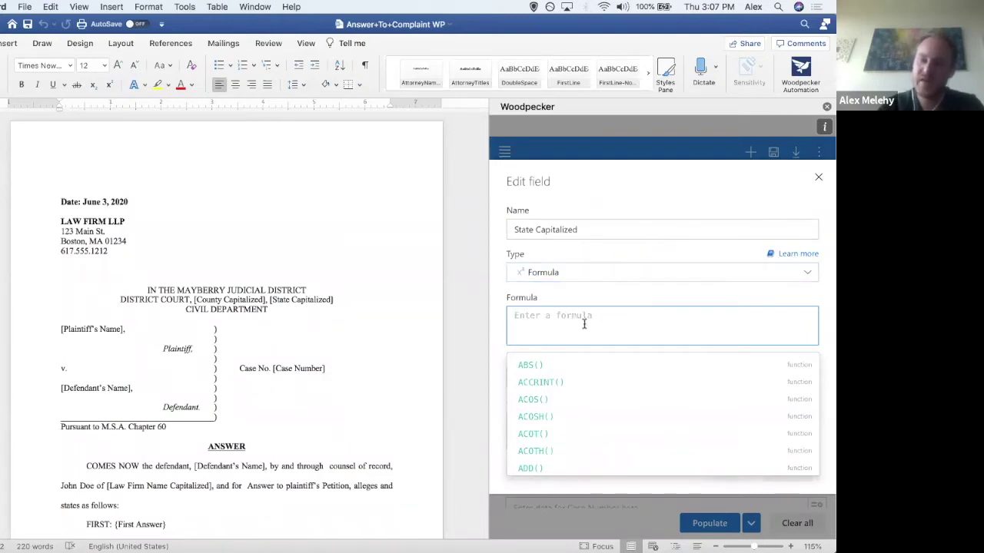
scroll(583, 384, down, 1)
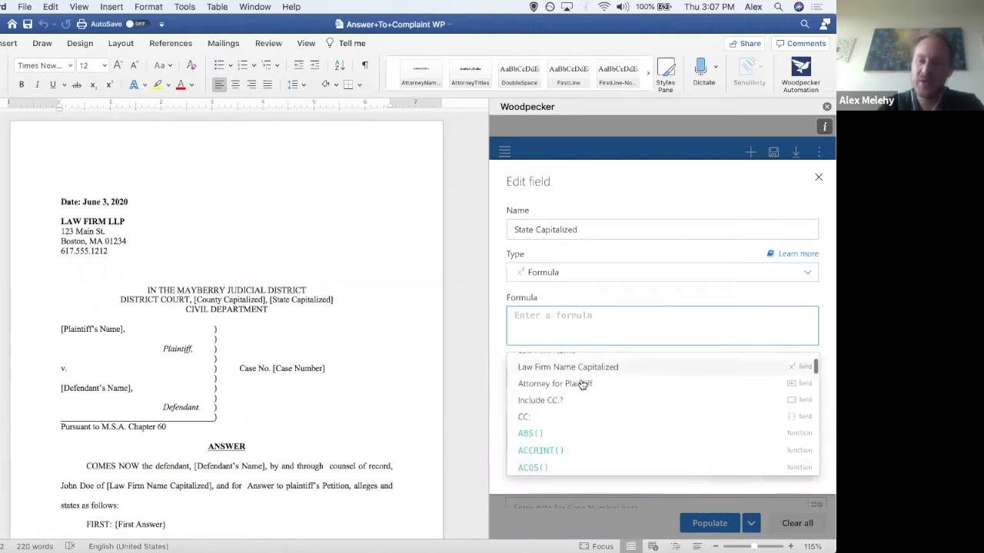
scroll(582, 384, down, 2)
scroll(583, 385, up, 1)
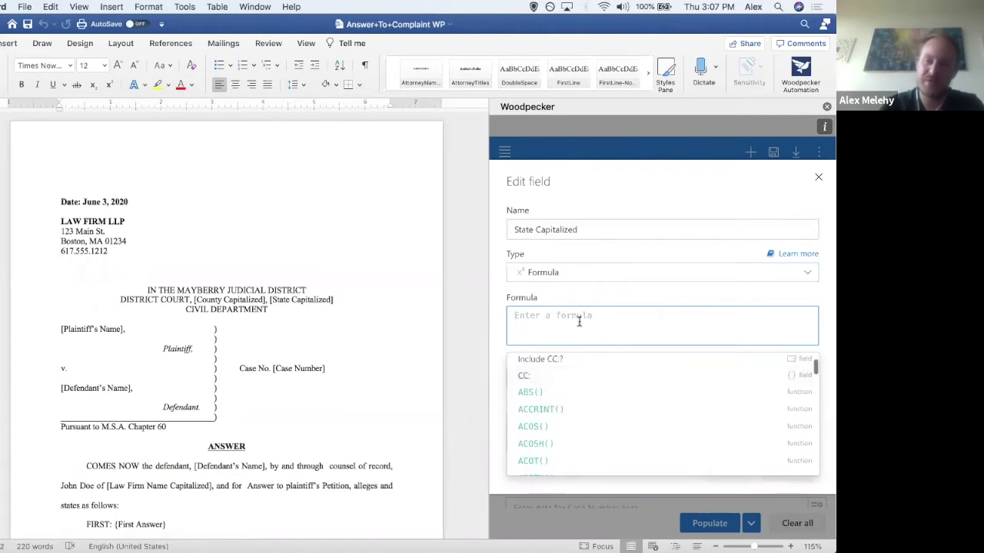
- Enter UPPER({State}) as the State Capitalized formula and save the field
text(U)
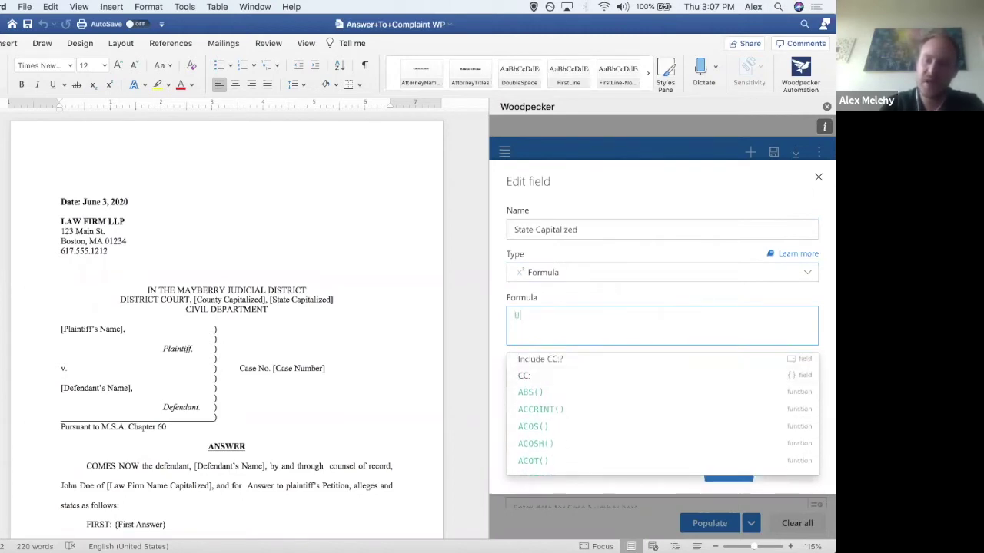
text(PPER()
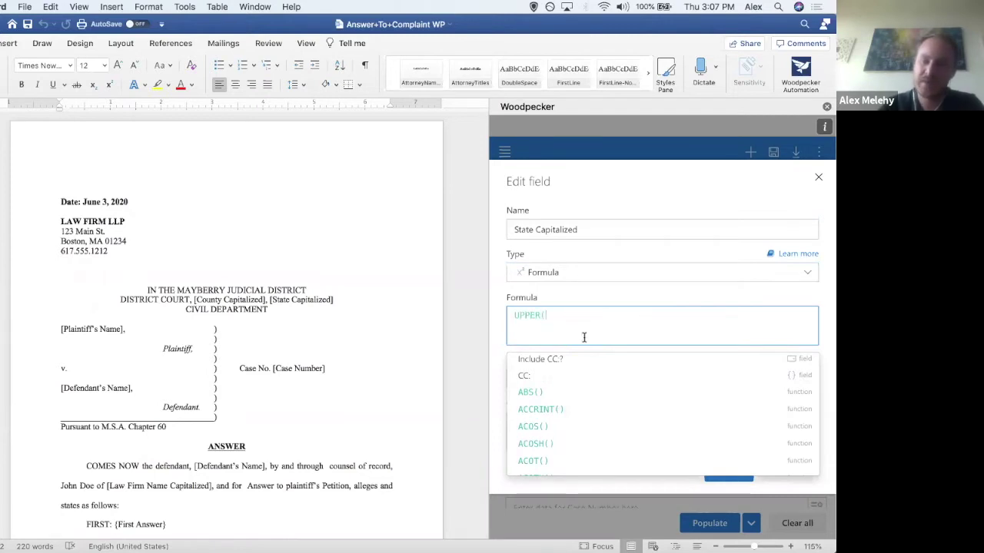
scroll(591, 413, up, 5)
scroll(593, 415, down, 5)
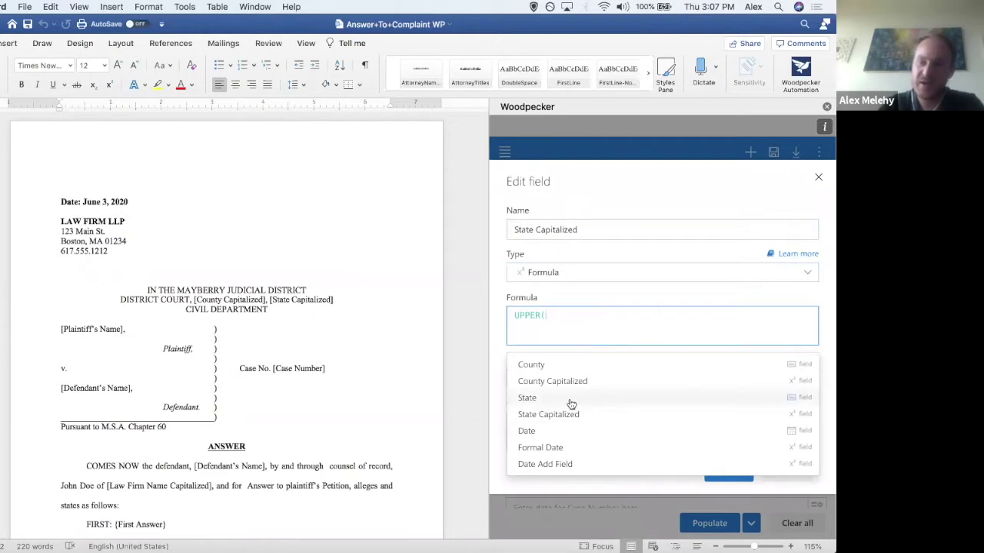
click(570, 399)
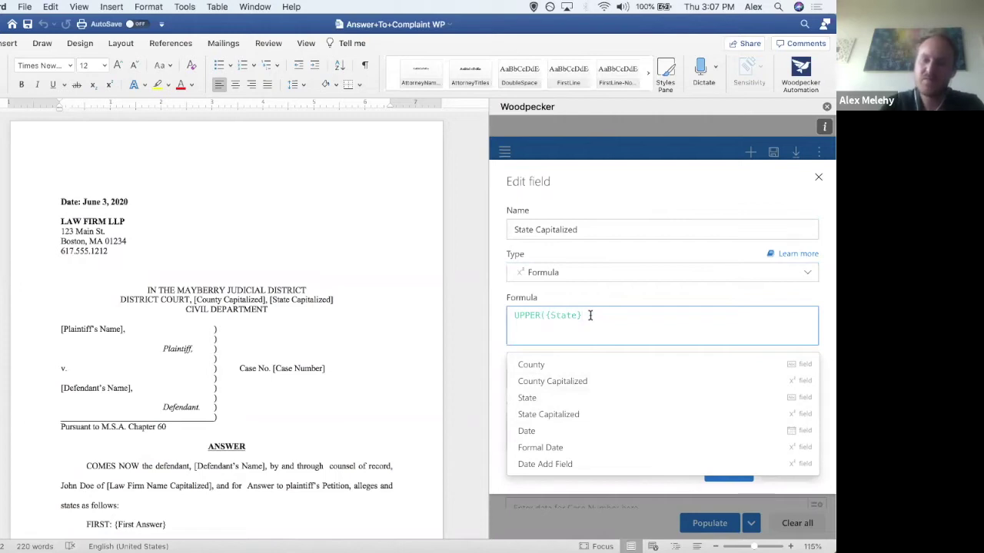
text())
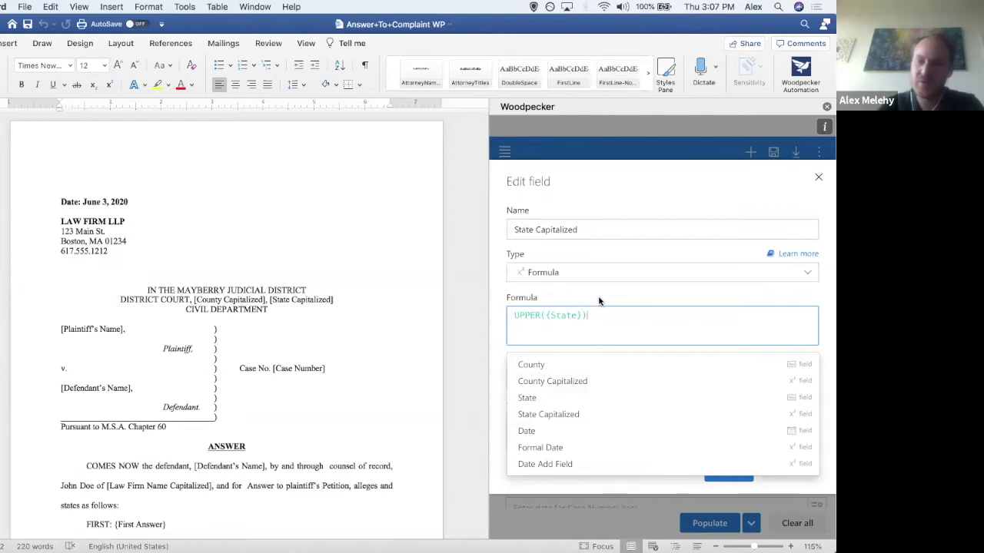
click(599, 301)
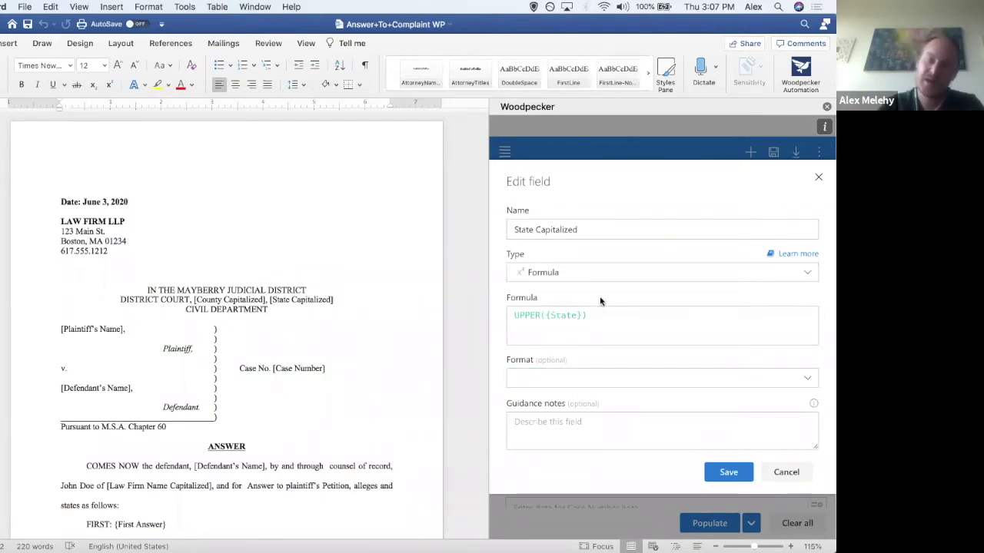
click(729, 473)
- Replace the State value California with Delaware and confirm State Capitalized shows DELAWARE
scroll(561, 254, up, 3)
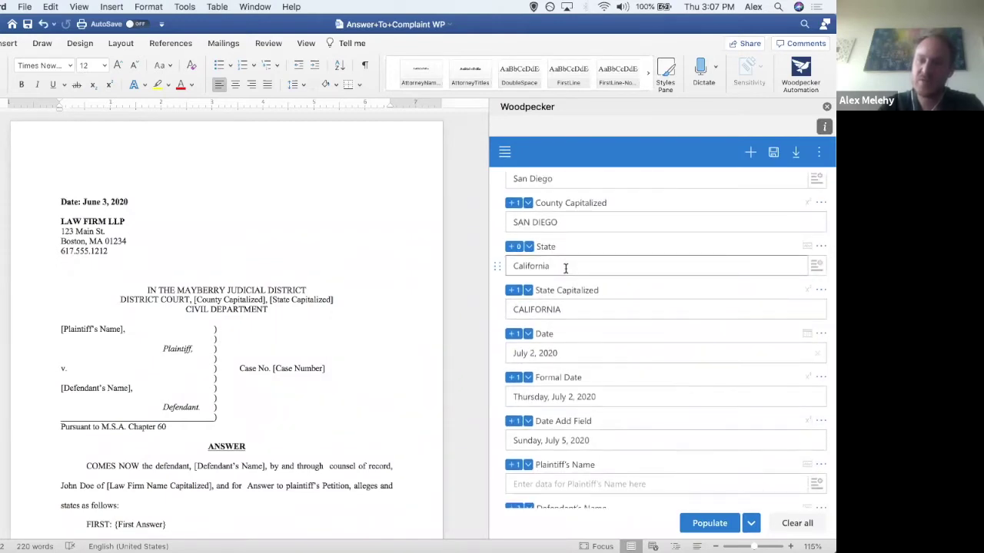
double_click(565, 267)
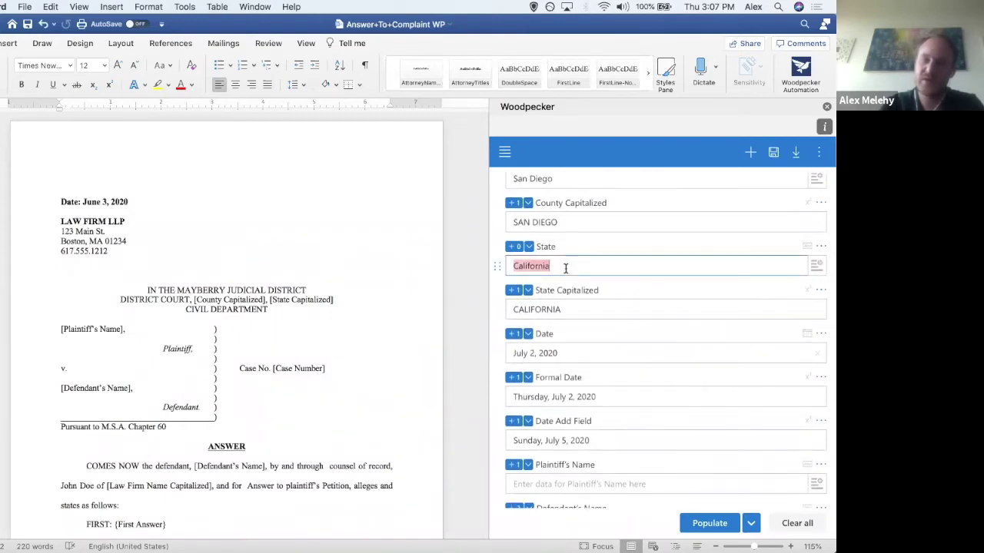
text(Delaware)
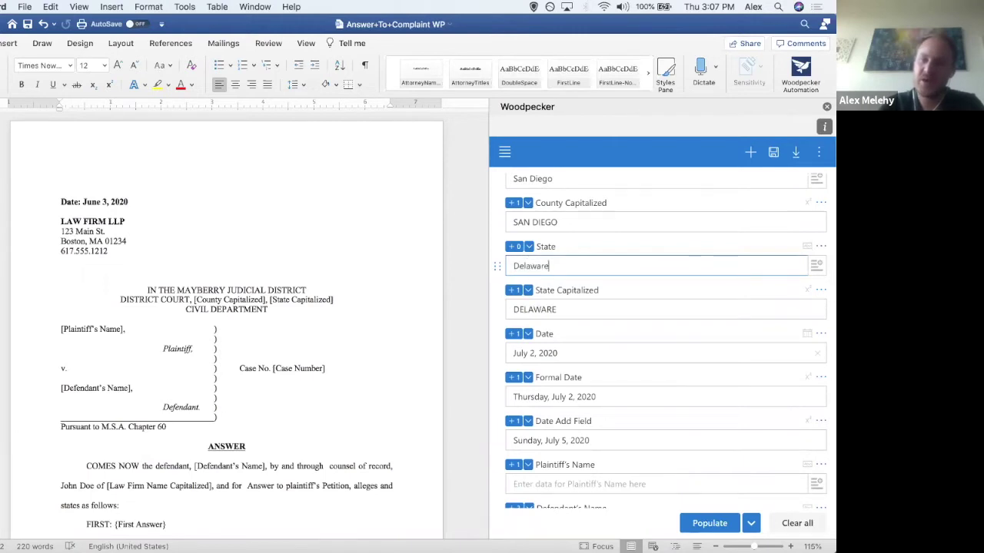
click(528, 291)
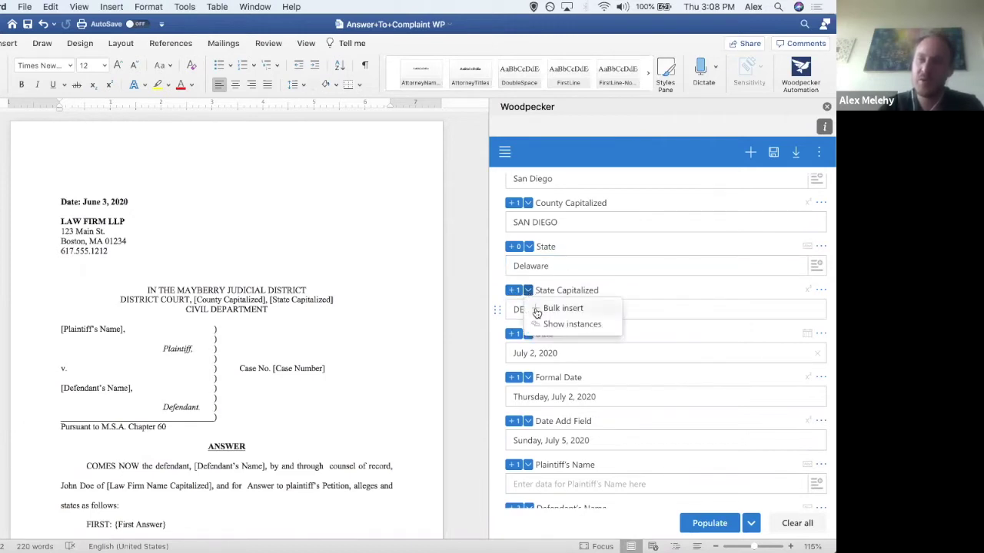
click(677, 310)
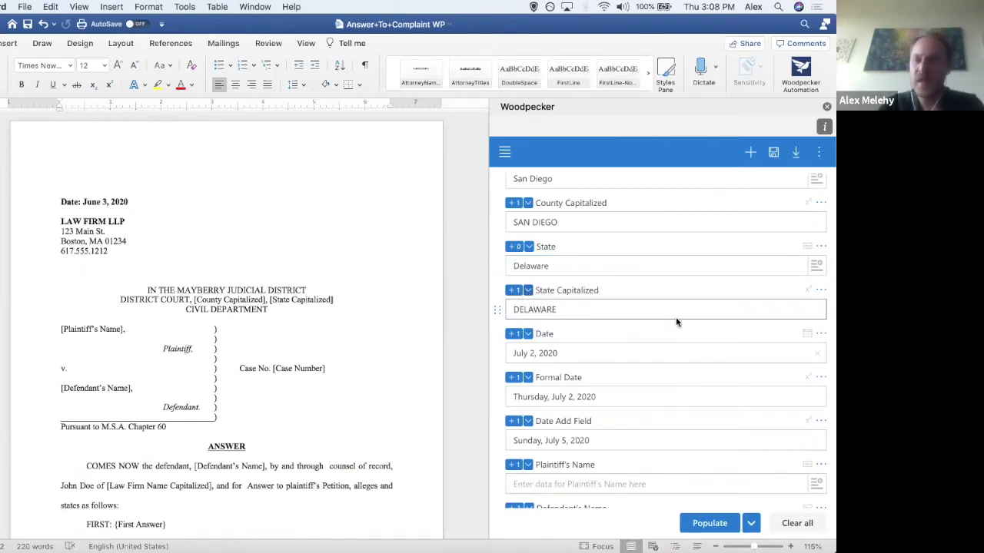
scroll(677, 322, down, 3)
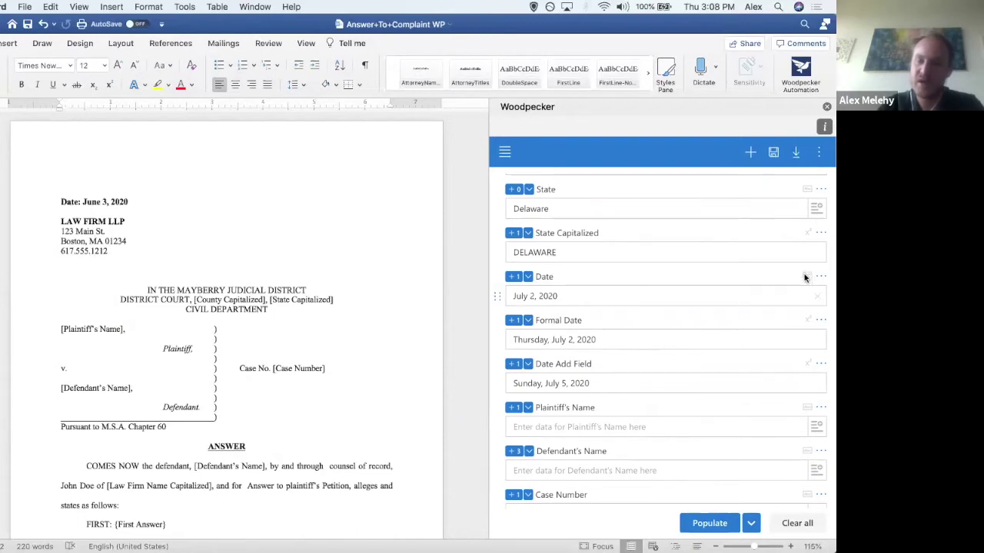
click(654, 300)
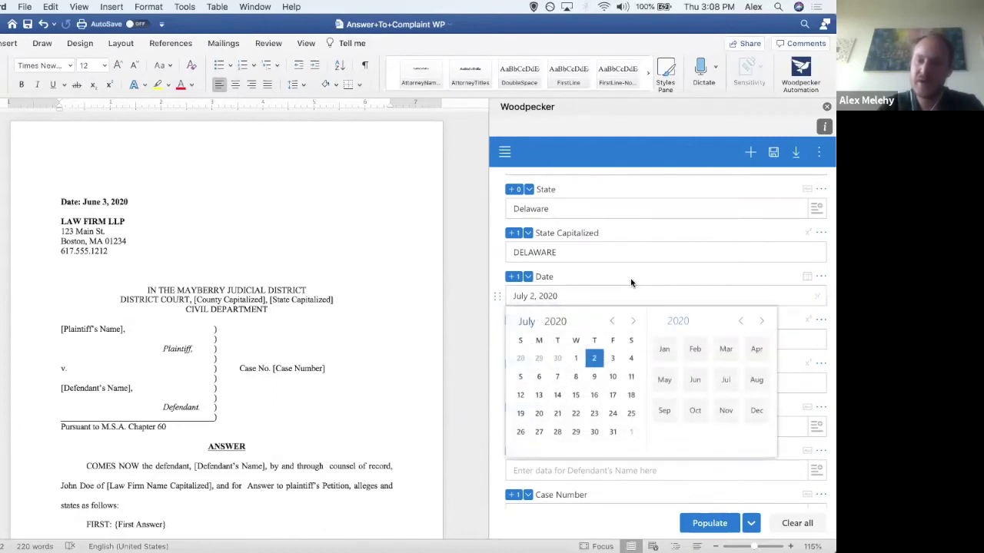
click(646, 280)
scroll(712, 310, down, 1)
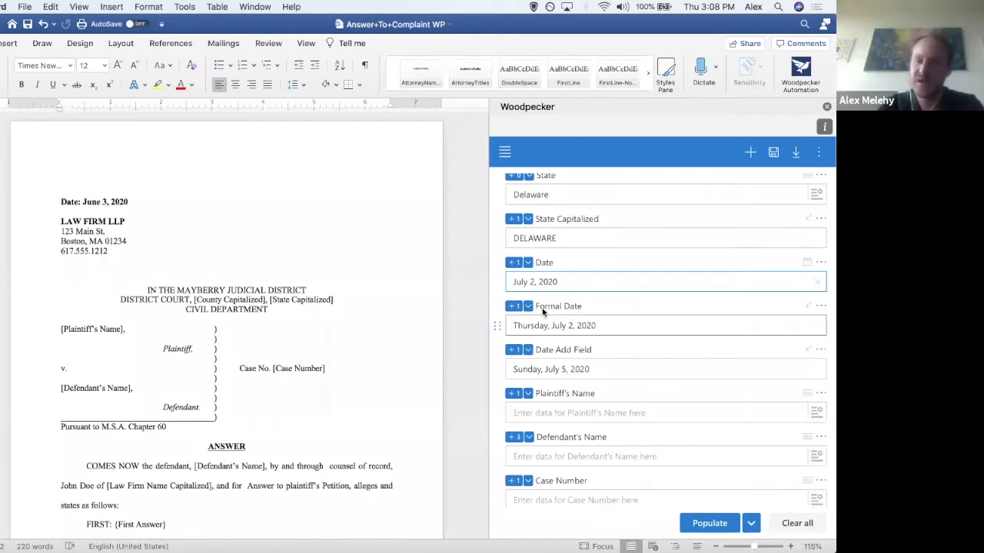
- Open the Formal Date field's edit dialog and browse its formula suggestions
click(821, 306)
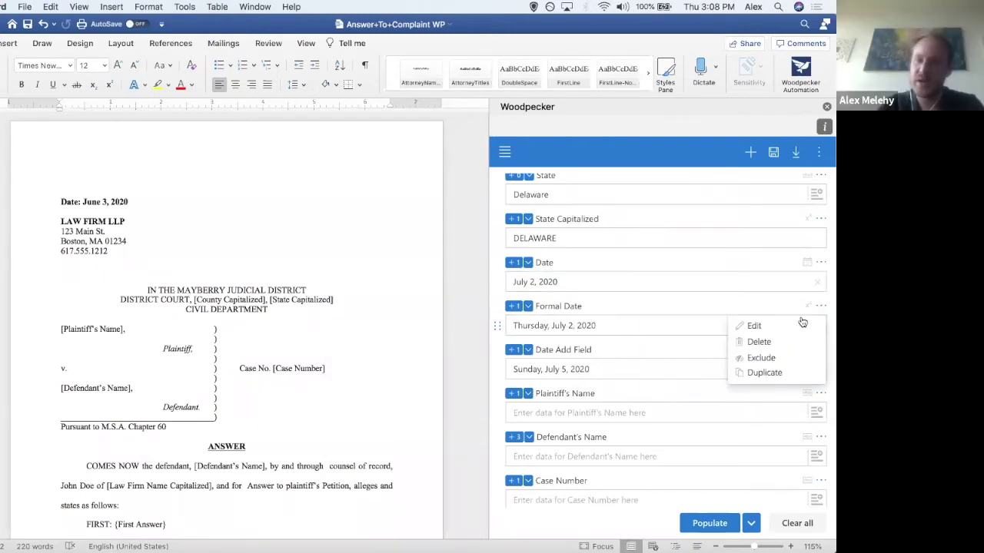
click(754, 326)
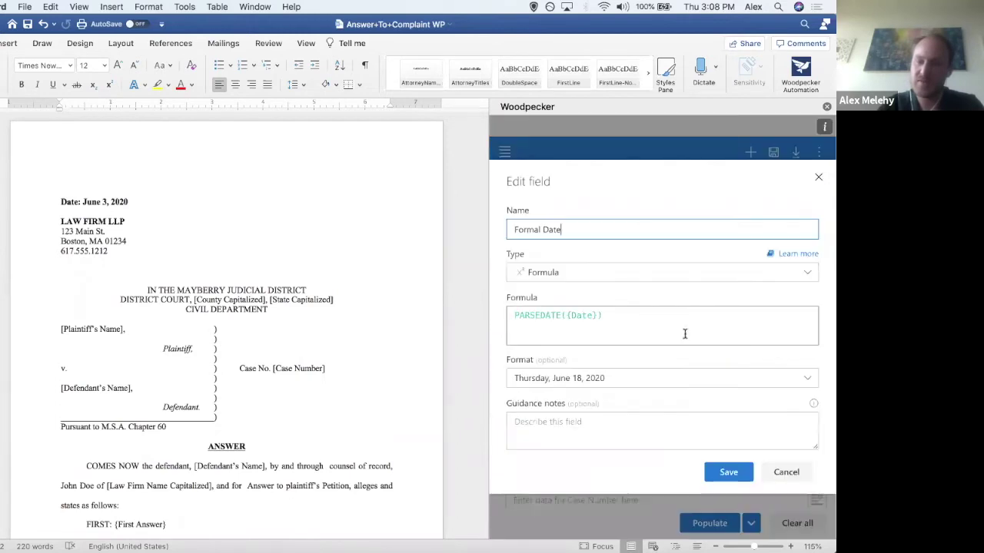
click(529, 314)
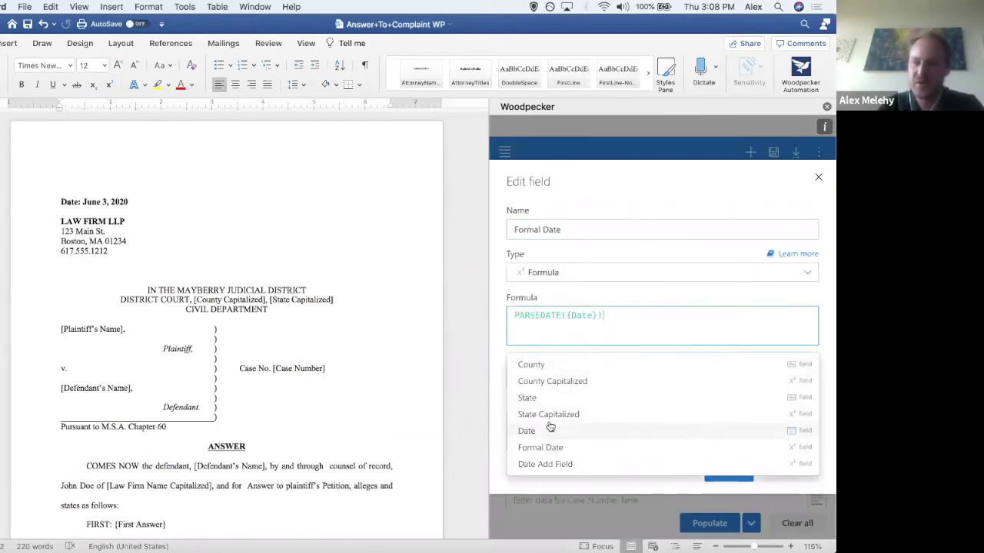
scroll(550, 427, down, 2)
scroll(550, 427, down, 10)
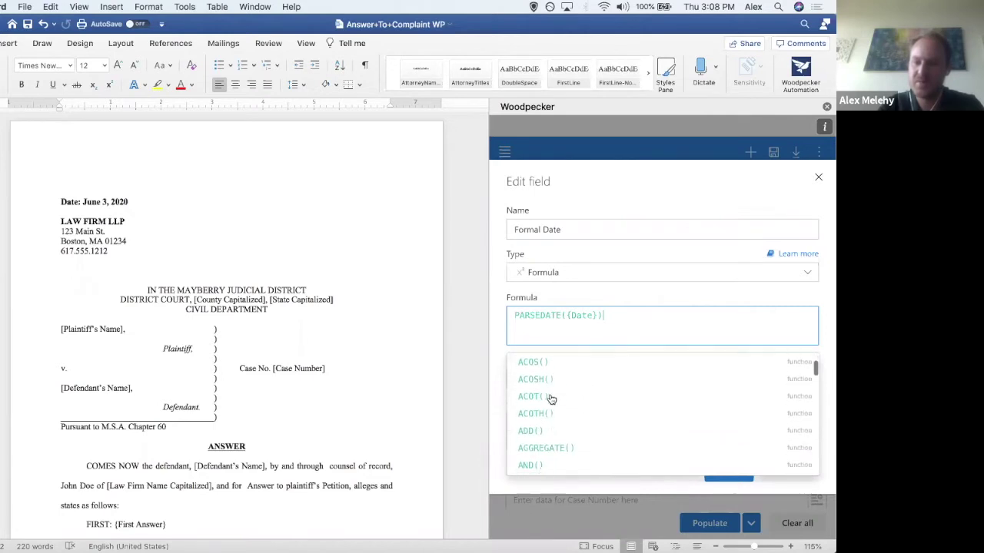
scroll(569, 419, up, 10)
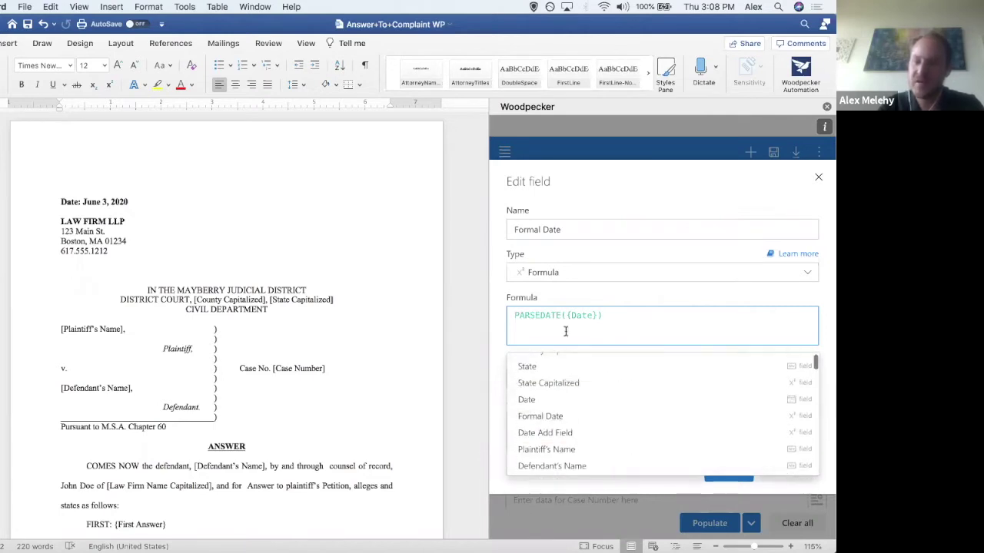
scroll(566, 355, up, 2)
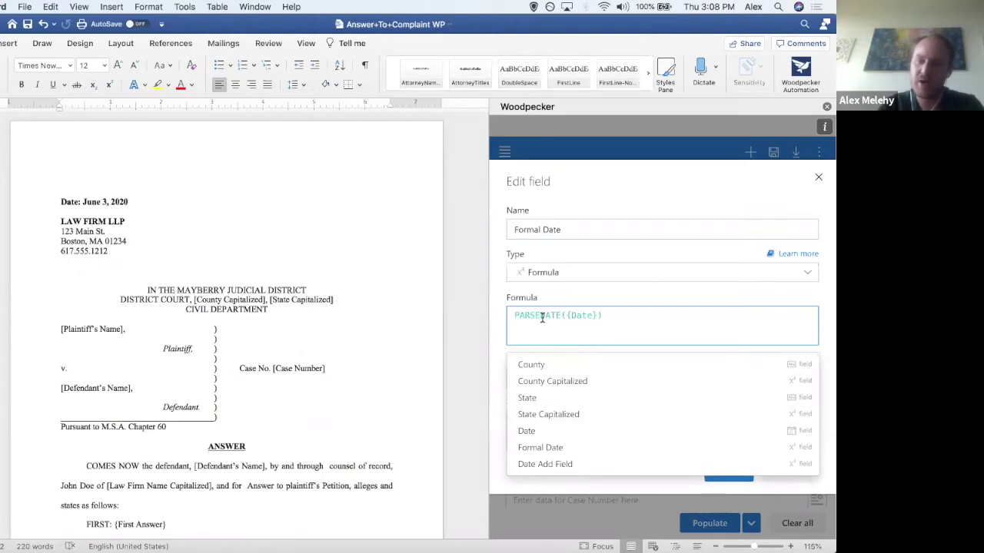
- Rebuild the Formal Date formula as PARSEDATE({Date}) by re-inserting the Date field
double_click(541, 316)
click(598, 321)
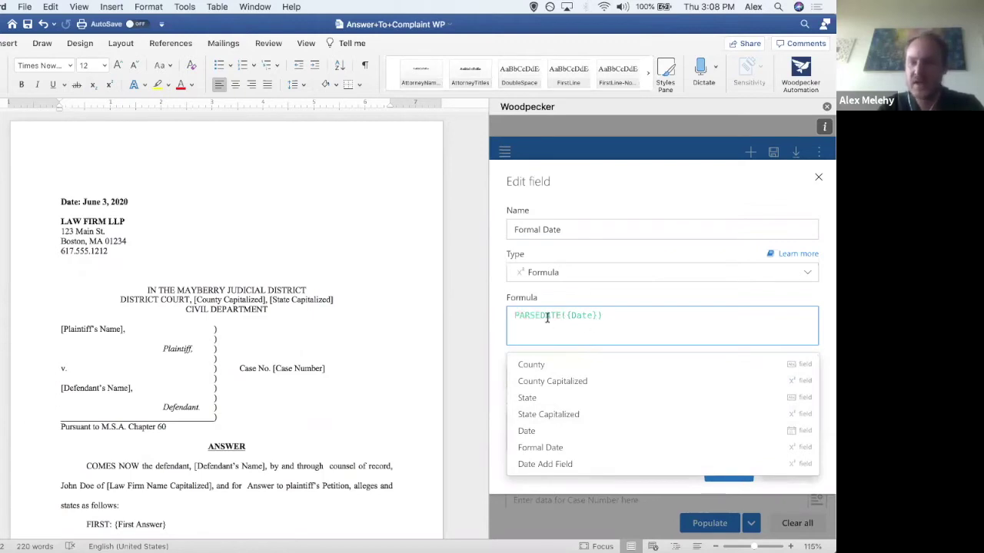
drag(598, 319, 567, 316)
click(588, 325)
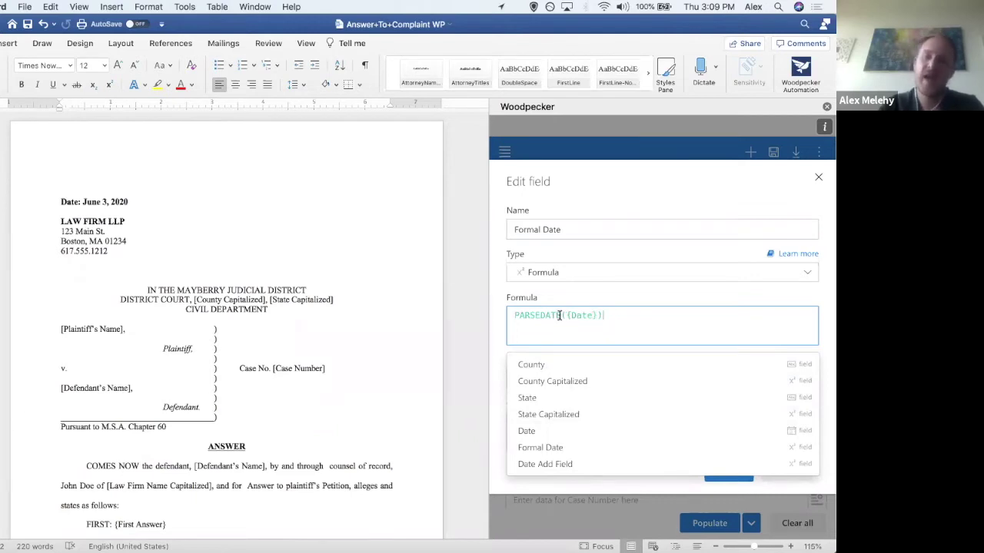
click(602, 288)
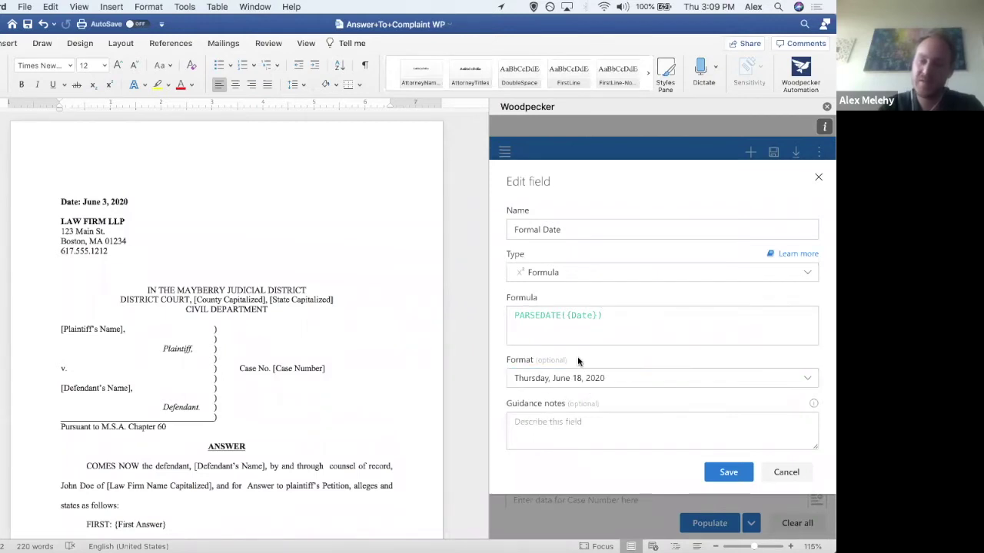
click(602, 318)
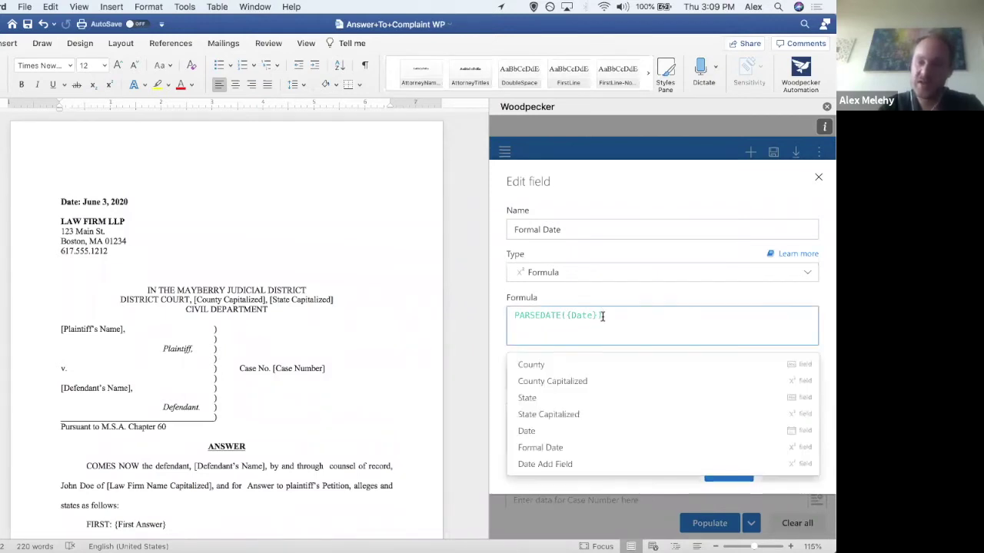
drag(602, 317, 568, 317)
key(BackSpace)
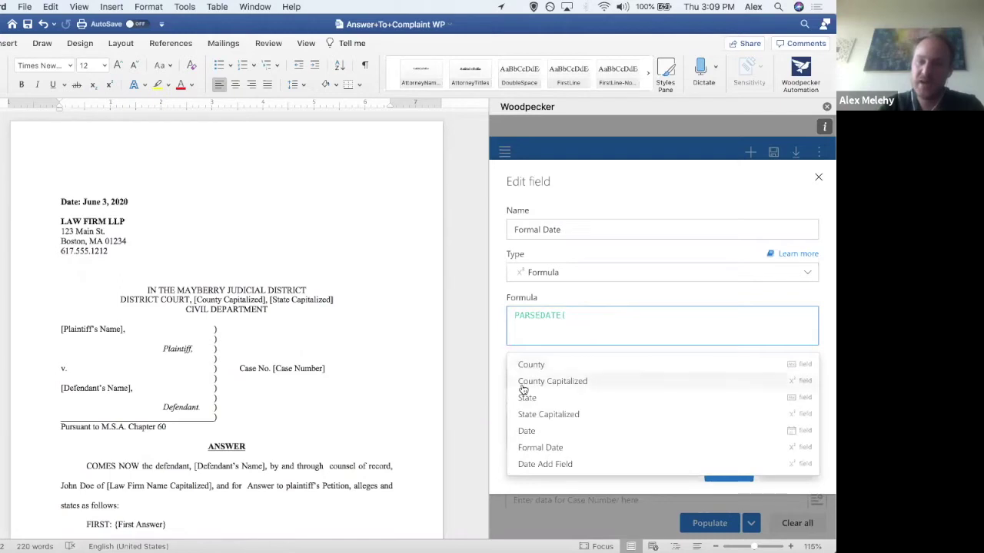
click(534, 435)
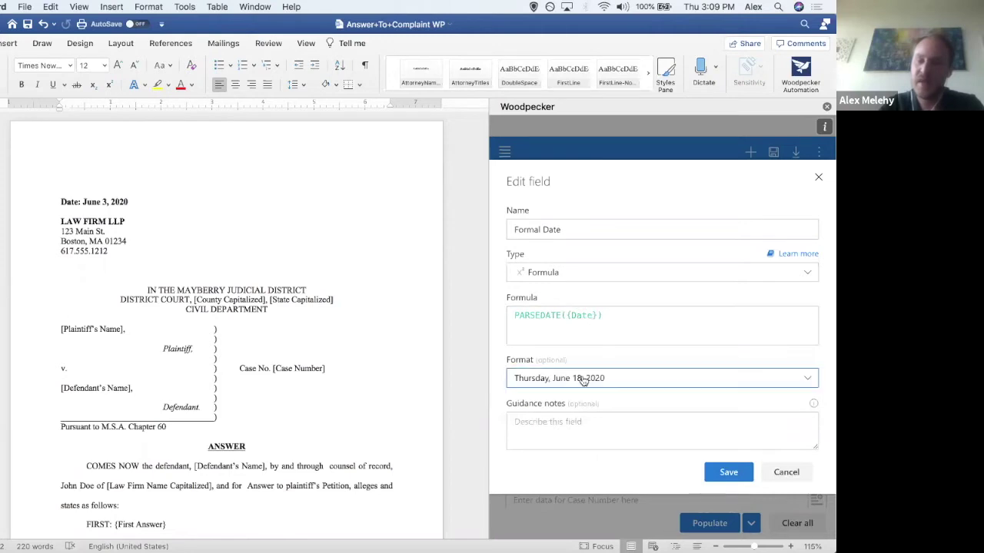
- Choose the 'Thursday, June 18, 2020' date display format
click(586, 378)
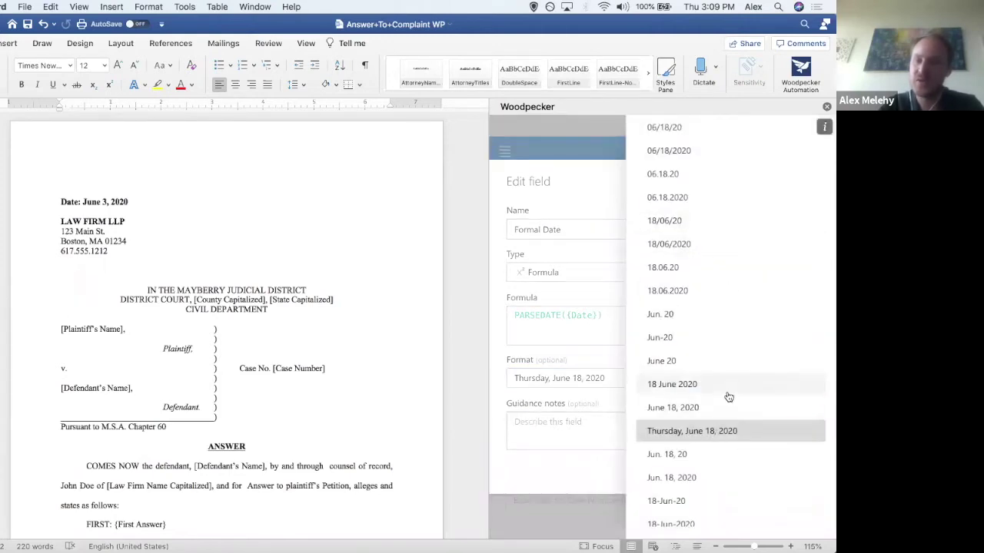
scroll(728, 397, up, 1)
scroll(727, 396, down, 3)
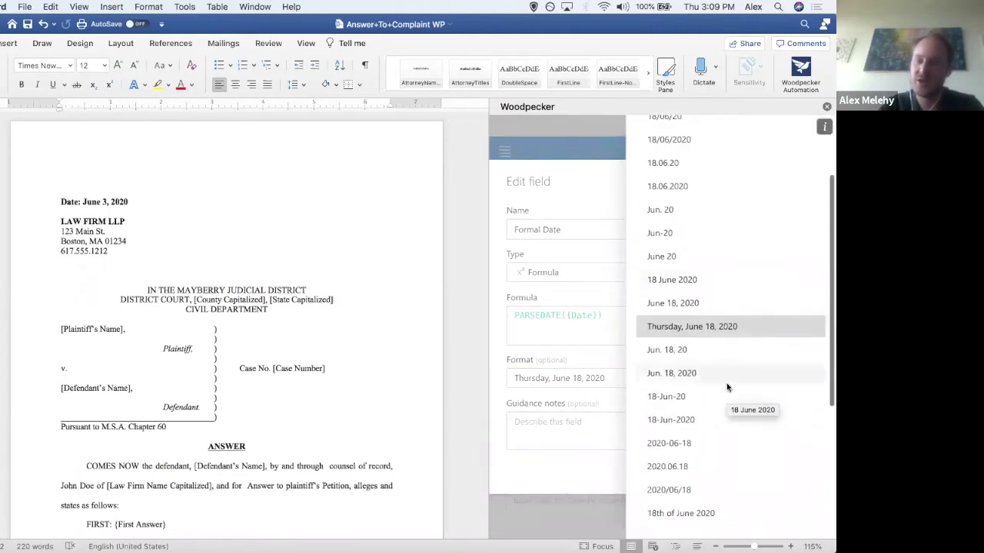
click(601, 360)
- Save the Formal Date field and set the Date to July 15, 2020 so dependent dates update
click(725, 471)
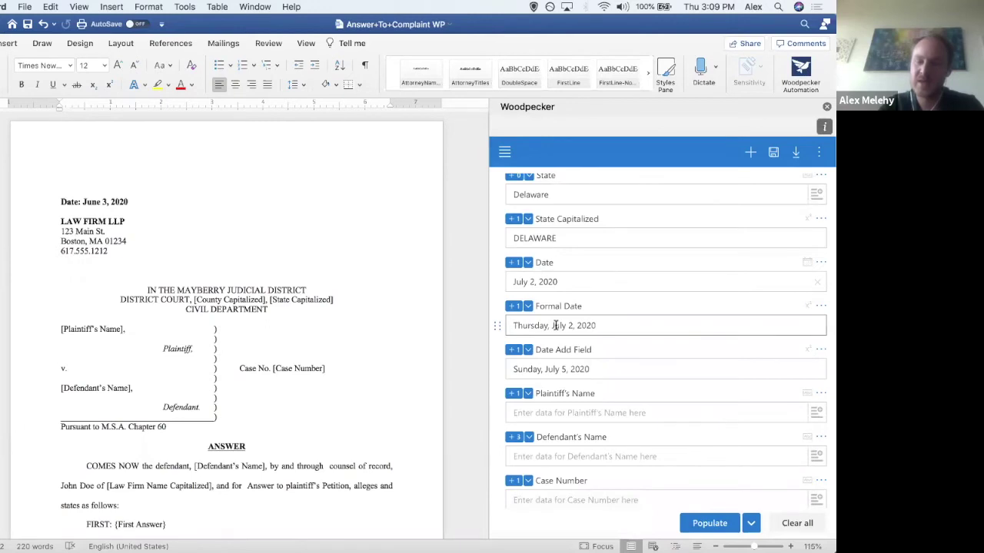
click(543, 281)
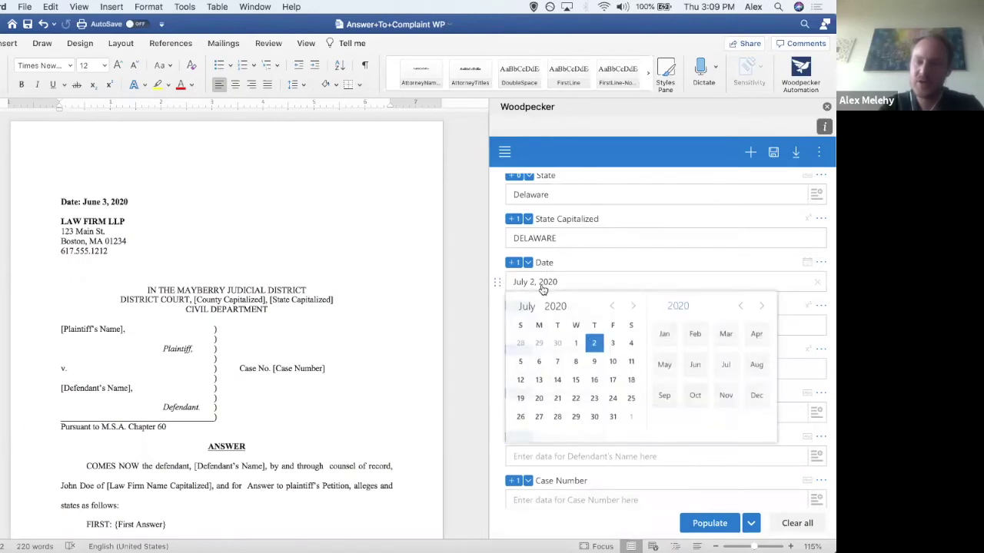
click(575, 380)
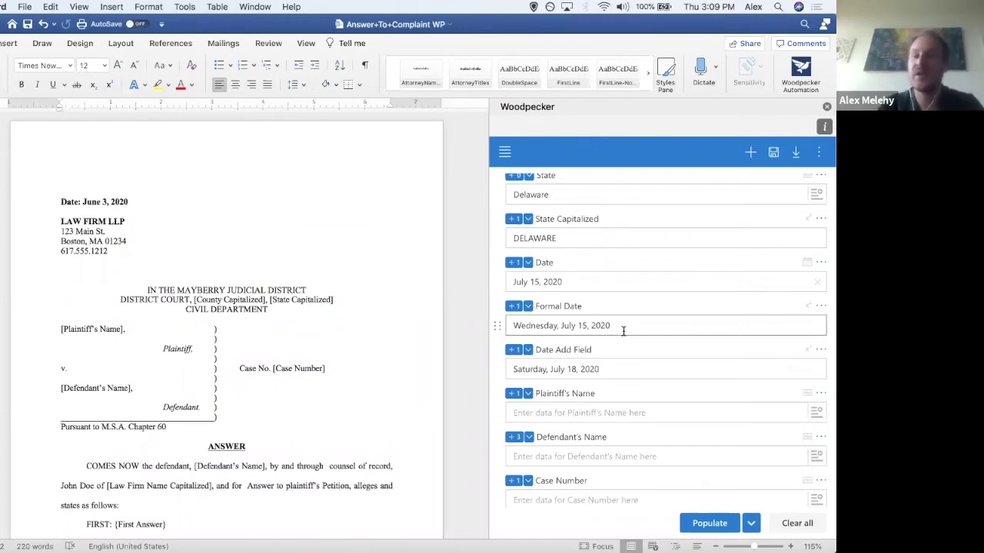
scroll(651, 345, down, 2)
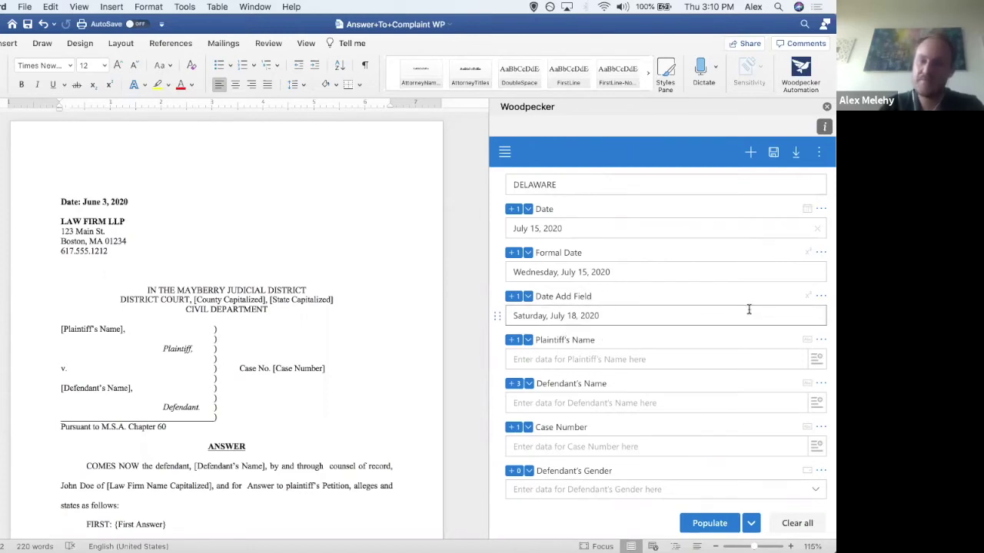
click(819, 300)
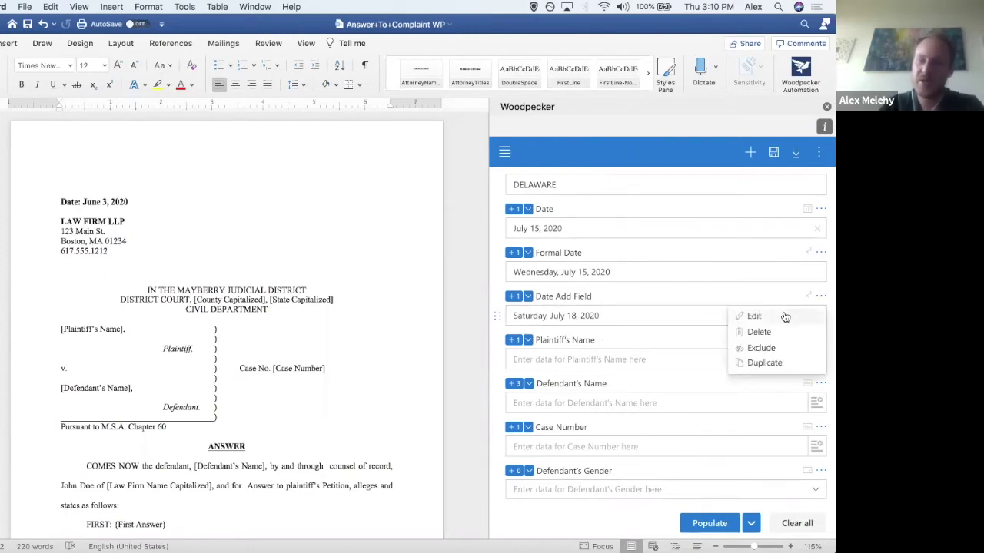
- Open the Date Add Field for editing and delete the old formula arguments
click(785, 316)
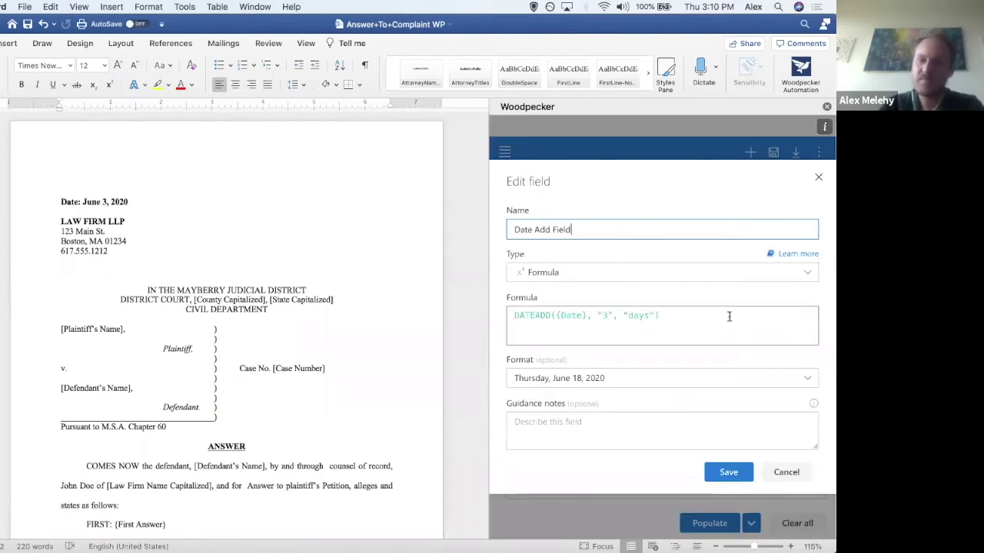
click(628, 324)
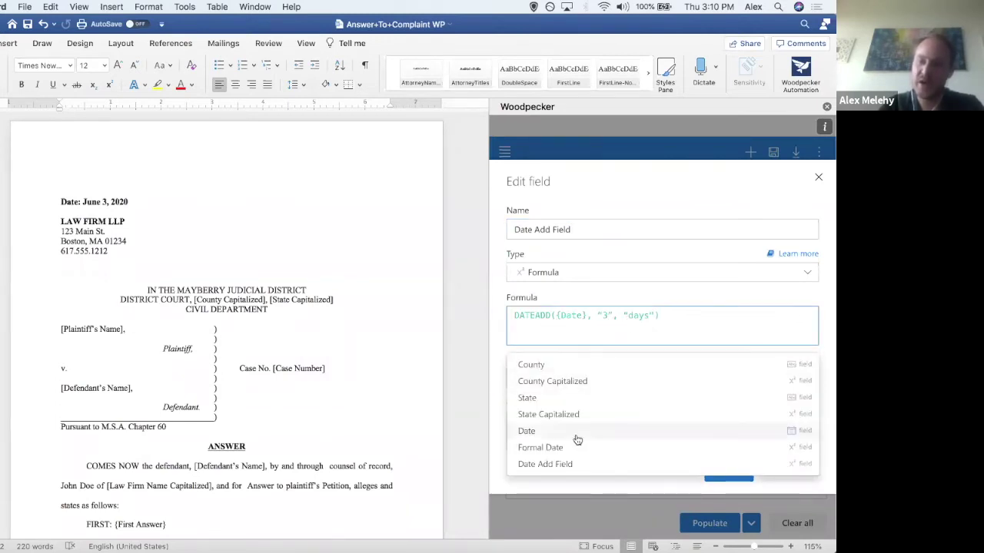
scroll(576, 399, up, 10)
scroll(577, 440, down, 2)
scroll(577, 439, down, 3)
scroll(577, 440, up, 10)
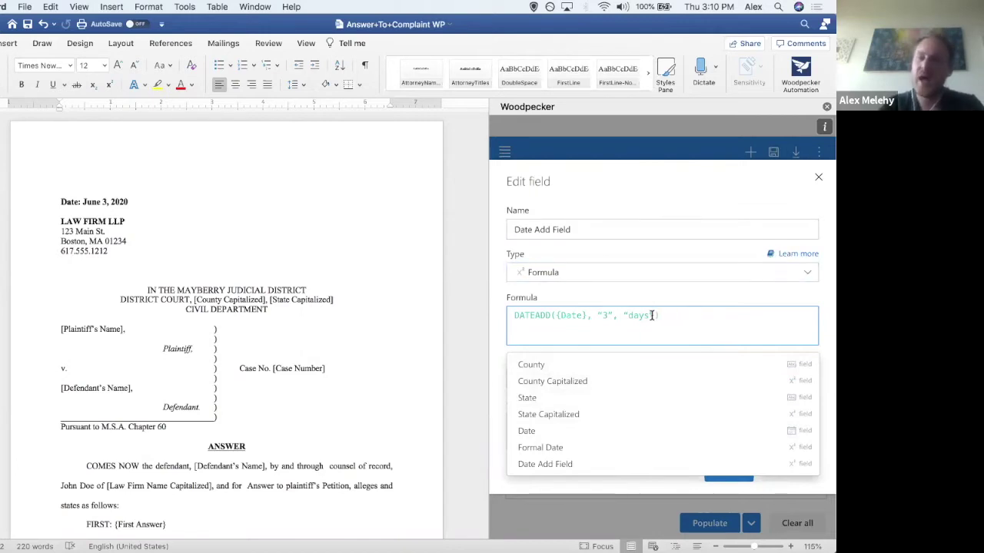
drag(665, 317, 564, 315)
click(564, 315)
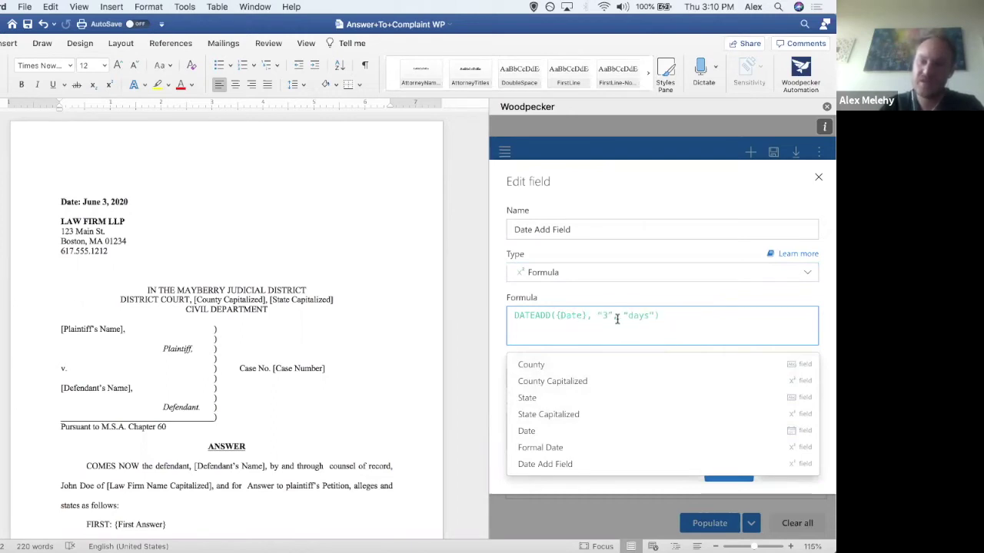
drag(654, 316, 588, 316)
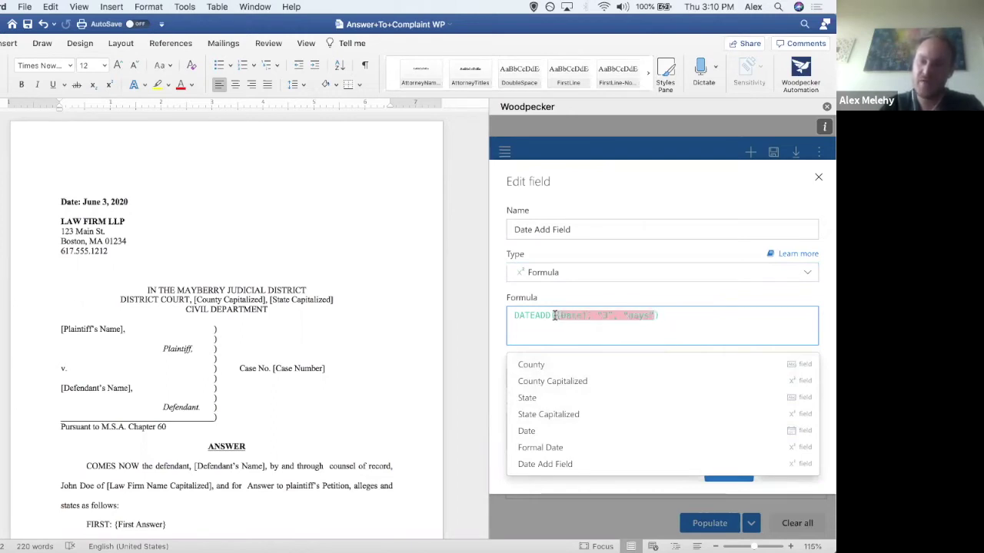
key(BackSpace)
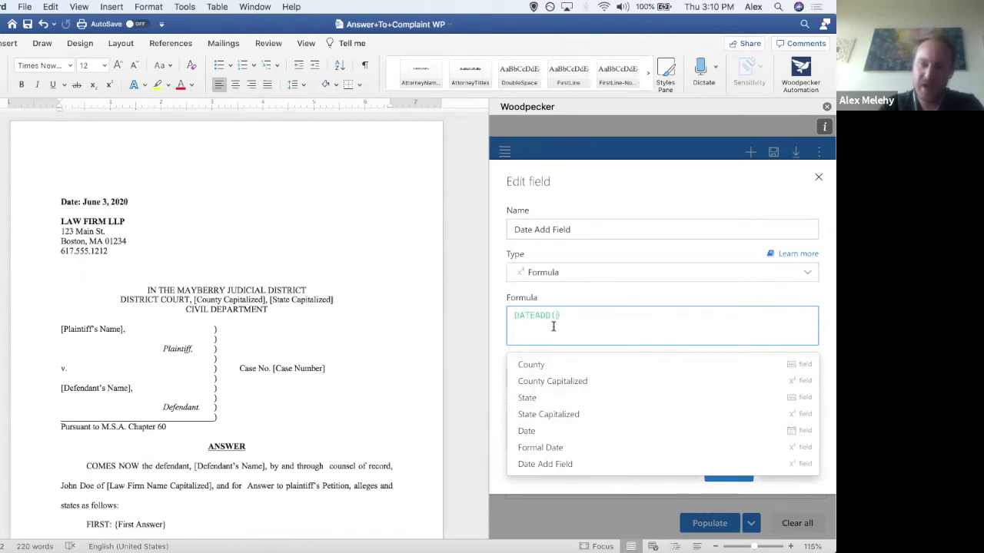
- Rebuild the formula as DATEADD({Date}, 30, "days") using the inserted Date field
click(529, 434)
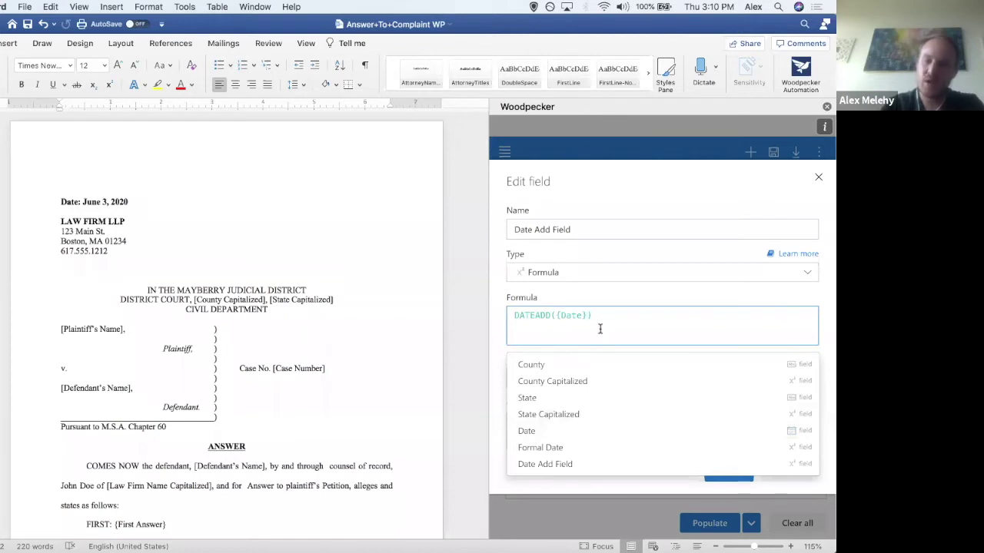
text(, 3)
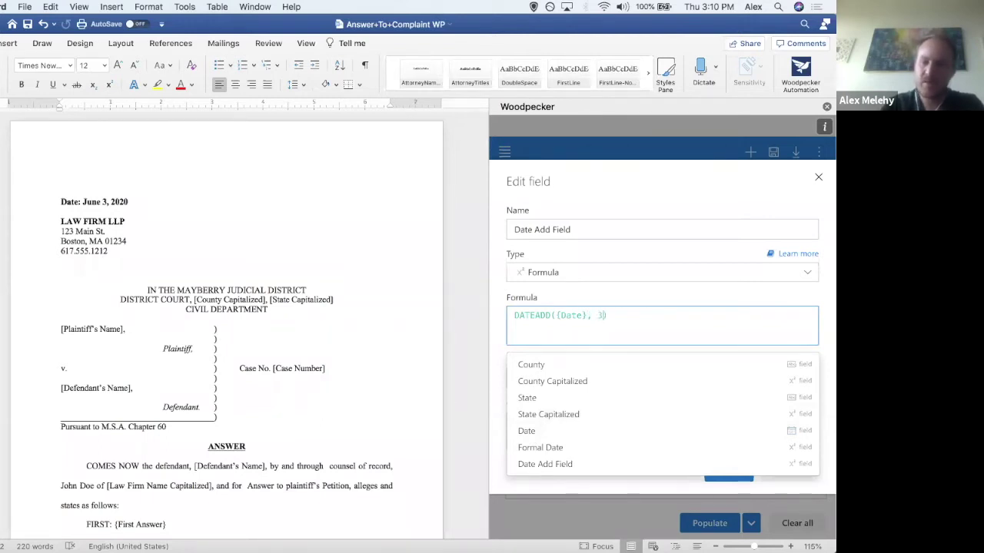
text(0, )
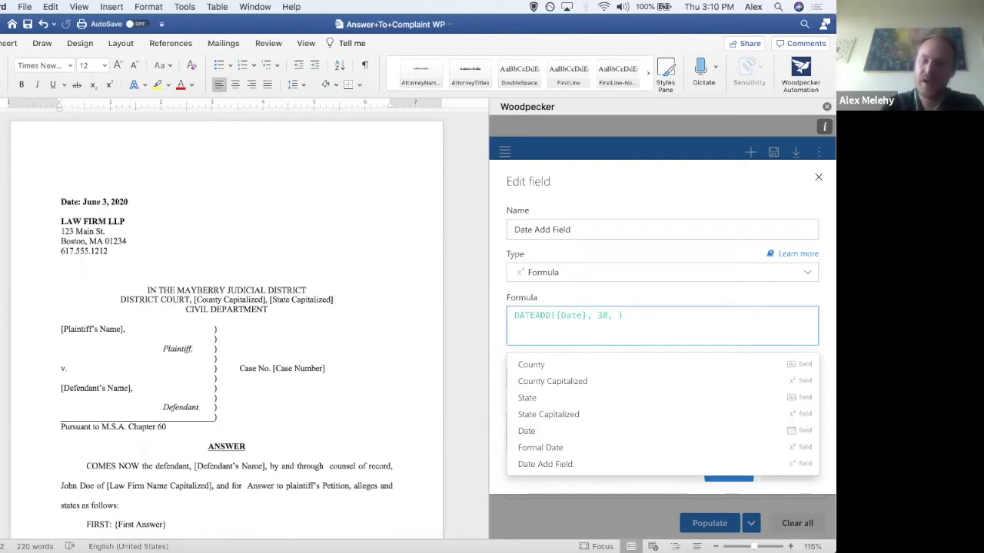
text("days)
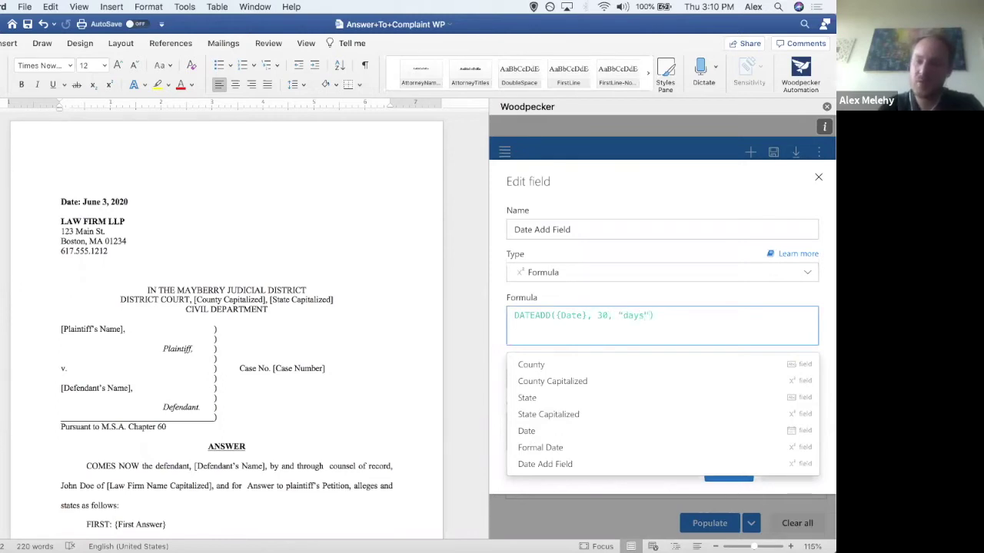
double_click(631, 316)
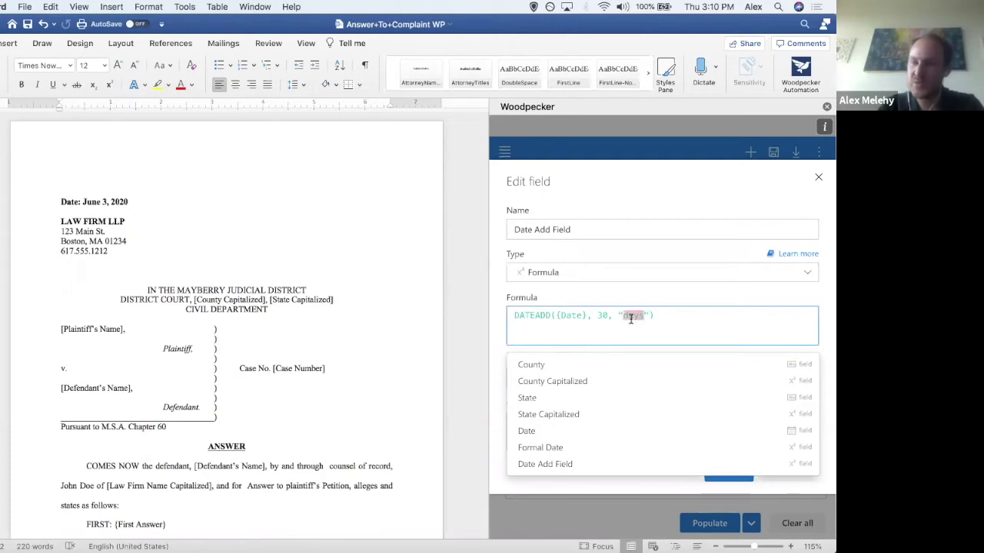
click(654, 321)
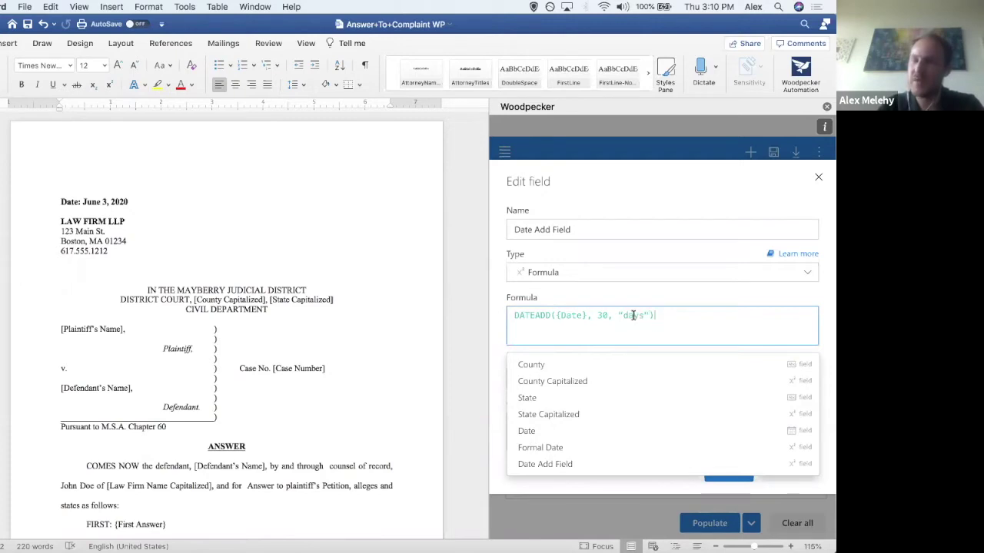
double_click(604, 316)
click(610, 318)
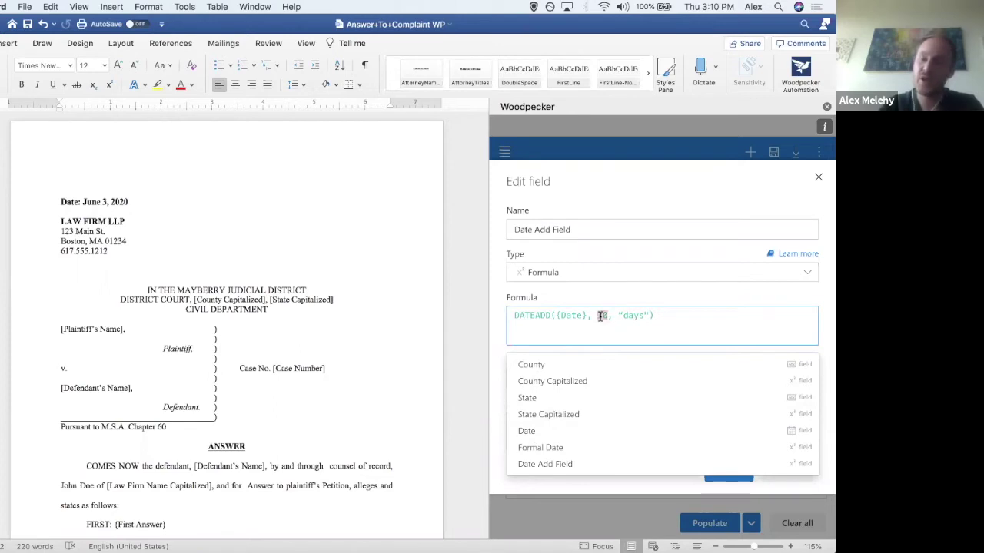
text(-)
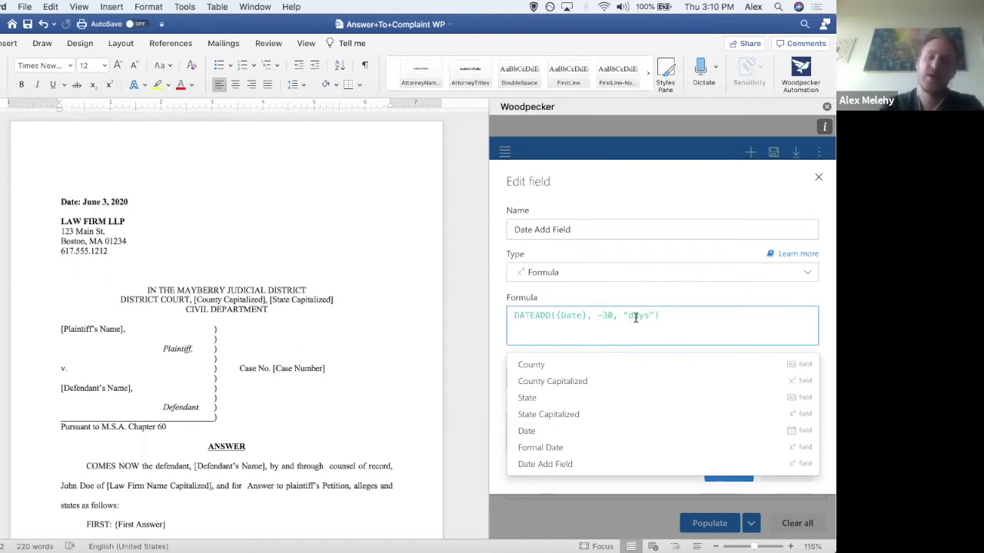
click(599, 319)
key(BackSpace)
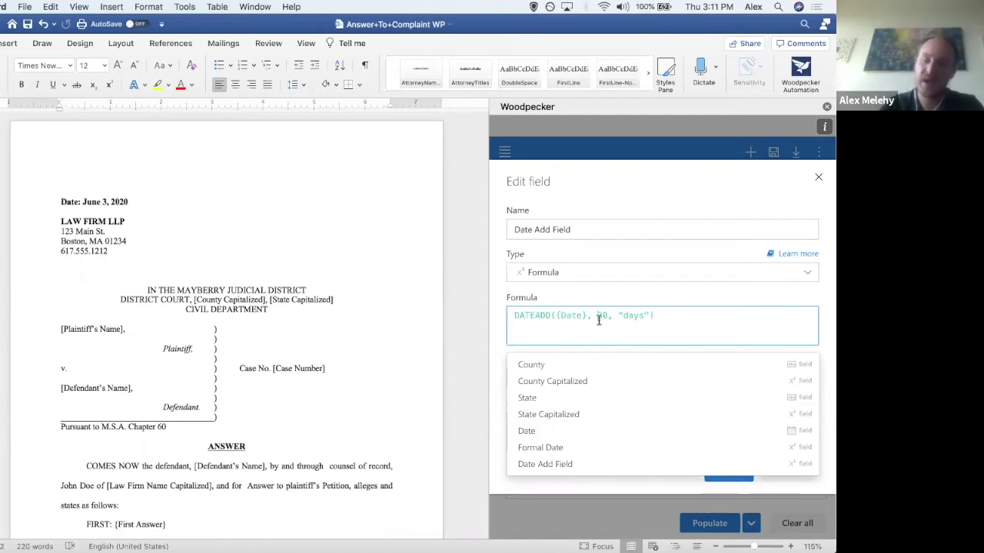
click(715, 302)
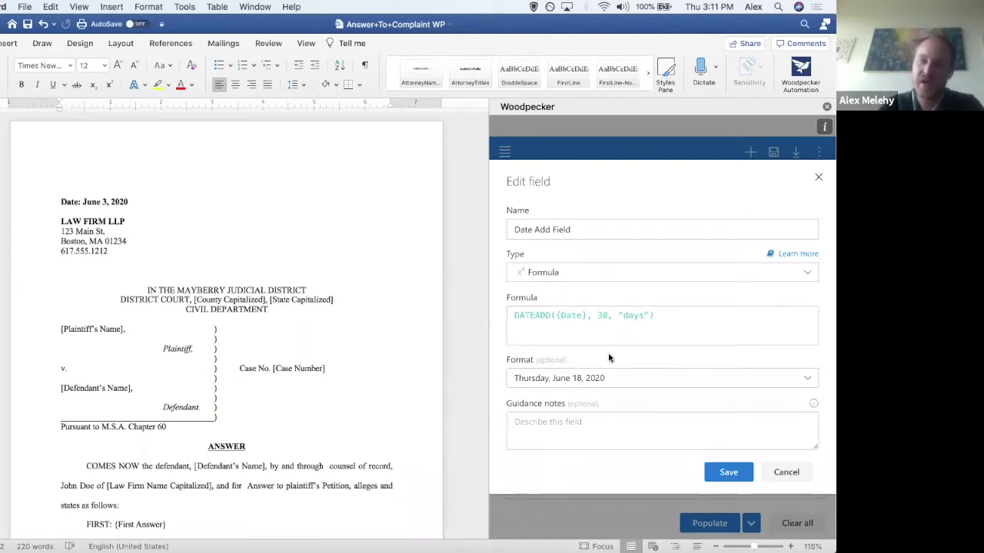
- Browse the Format list's date, integer, decimal and currency options, leaving the weekday date format
click(604, 379)
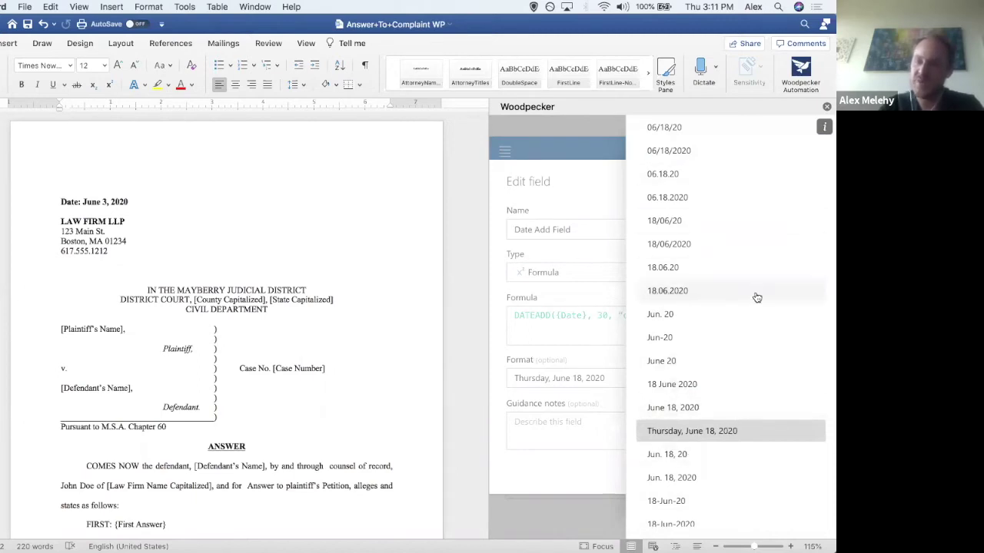
scroll(756, 296, down, 2)
scroll(757, 297, down, 5)
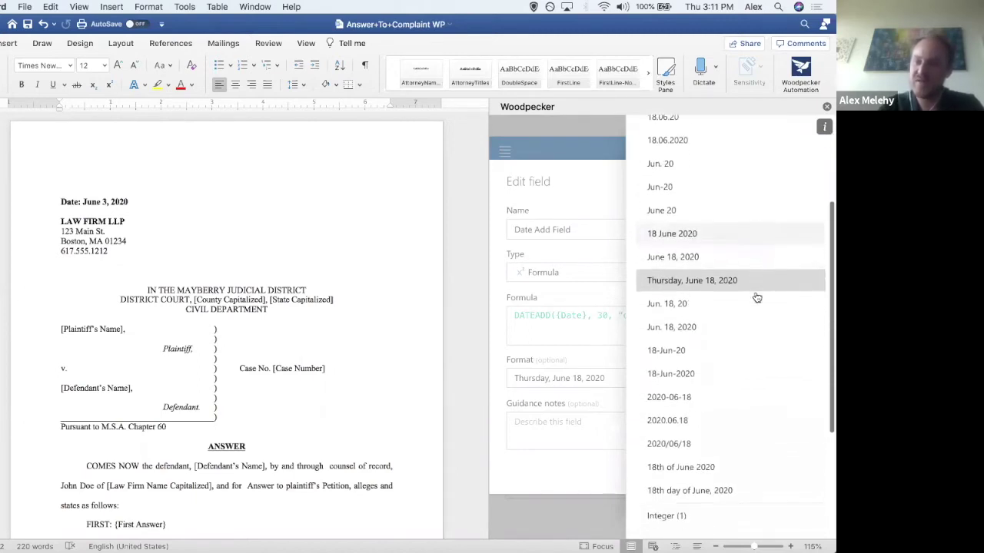
scroll(757, 297, down, 3)
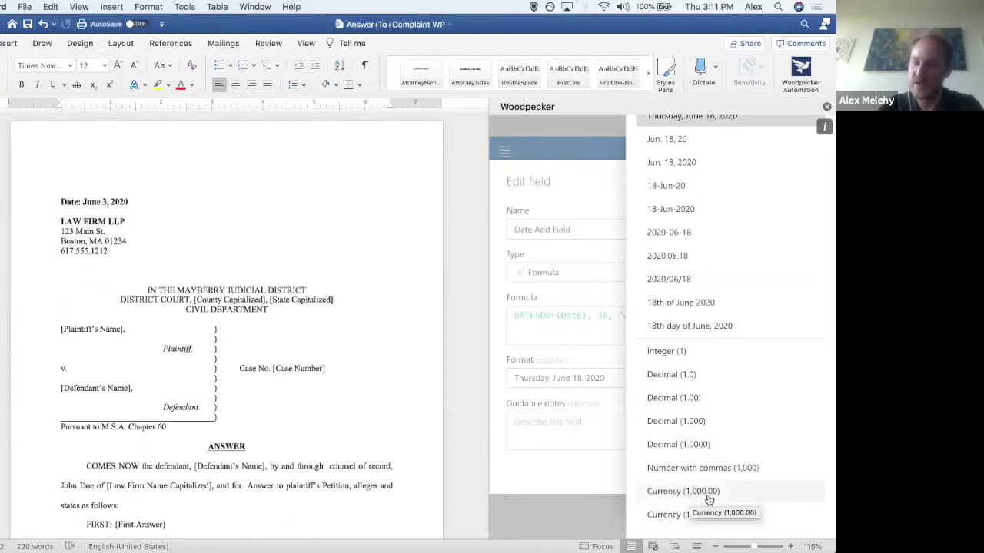
click(600, 356)
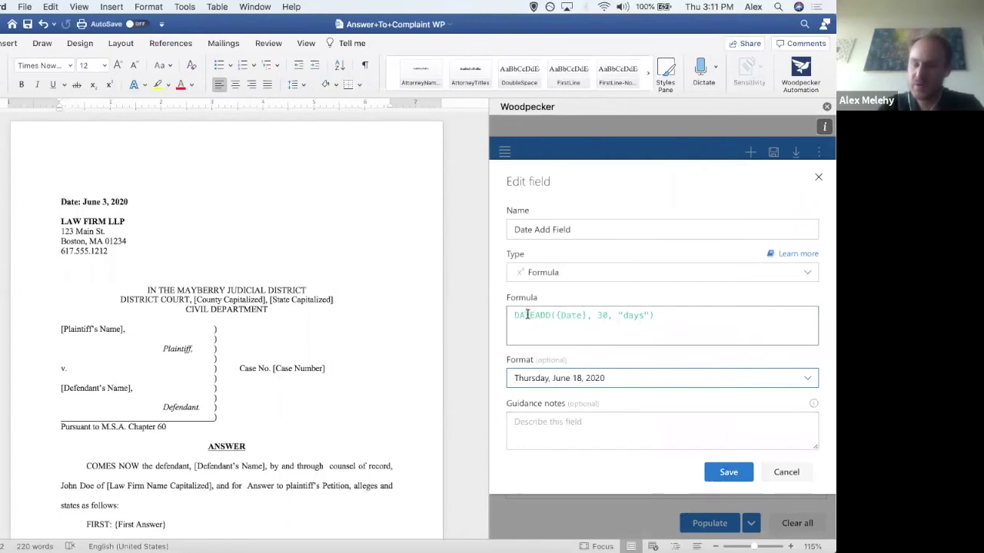
- Save the edited Date Add Field
click(726, 472)
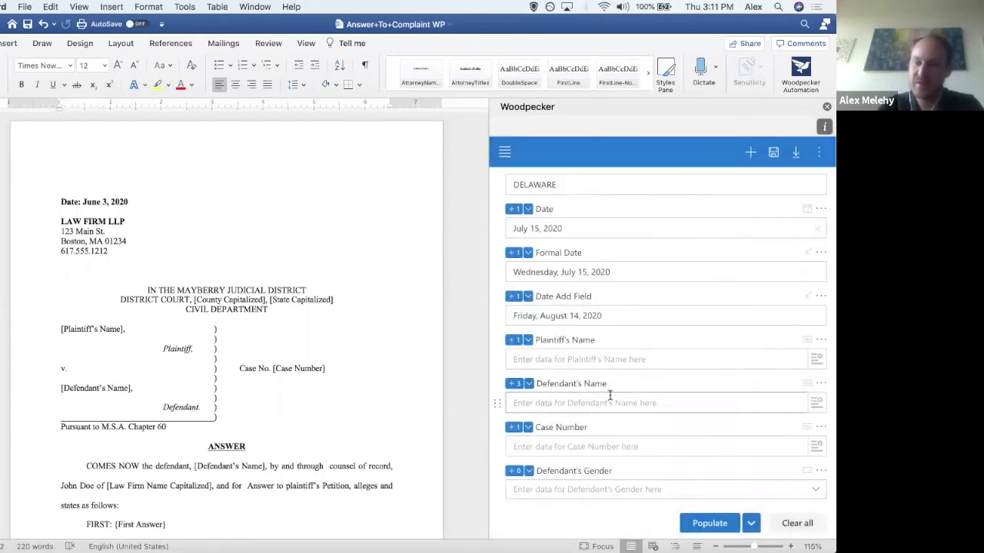
scroll(585, 315, up, 1)
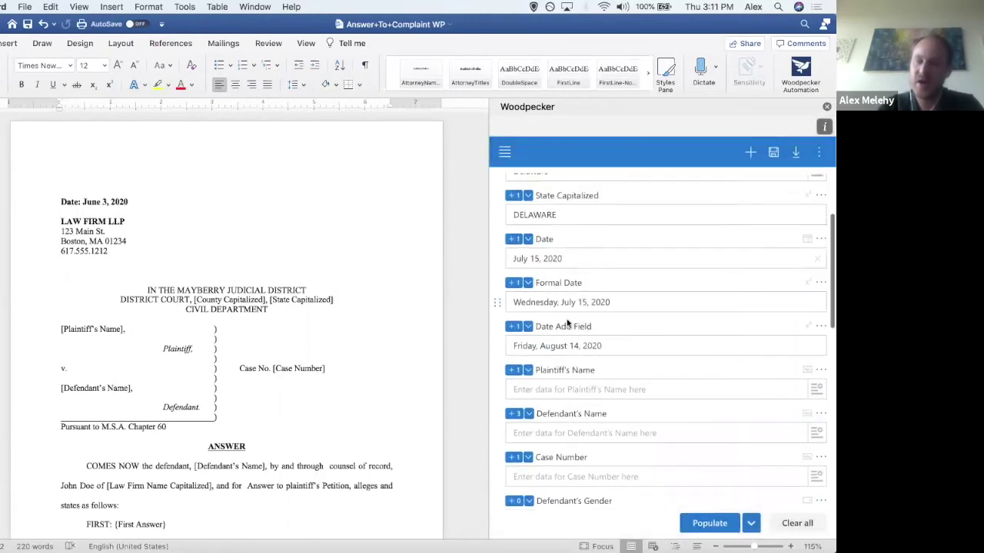
scroll(554, 269, up, 1)
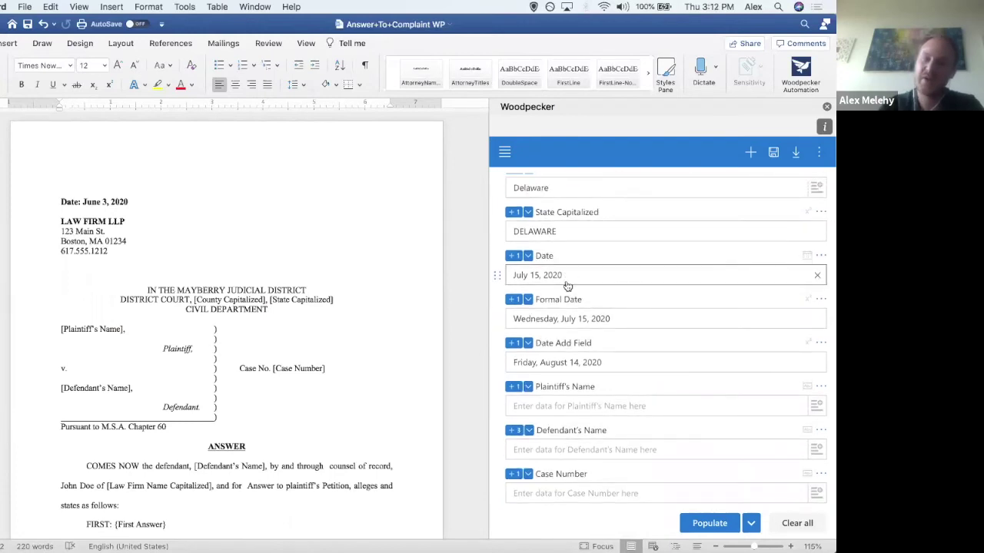
- Set the Date to July 3, 2020, making Date Add Field Sunday, August 2, 2020
click(573, 279)
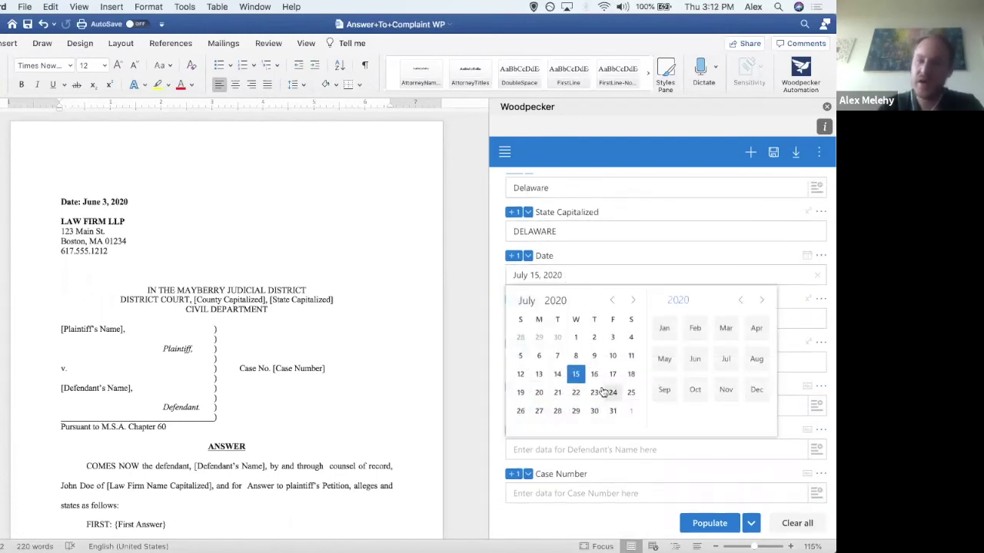
click(597, 412)
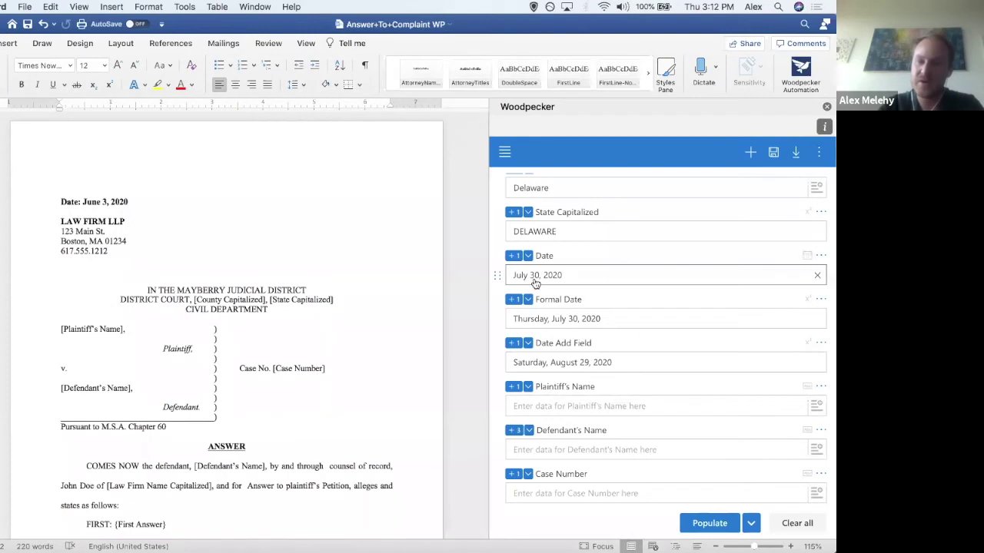
click(575, 276)
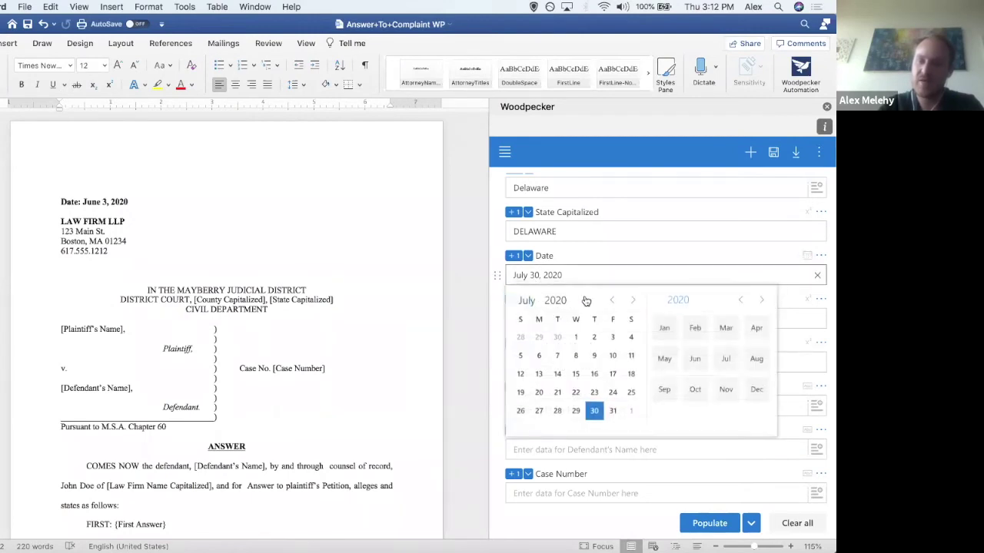
click(612, 336)
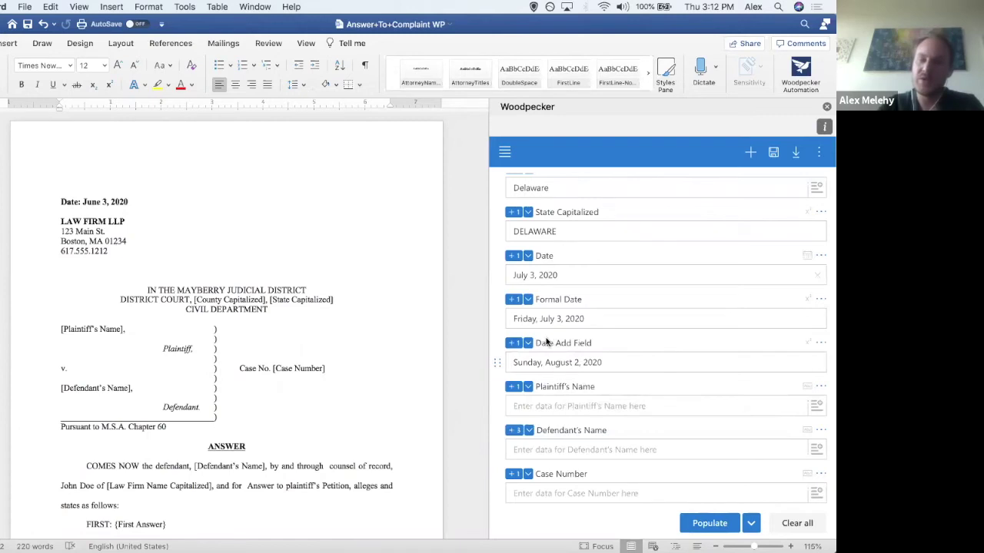
- Insert the Date Add Field on a new line below the firm's phone number
click(576, 363)
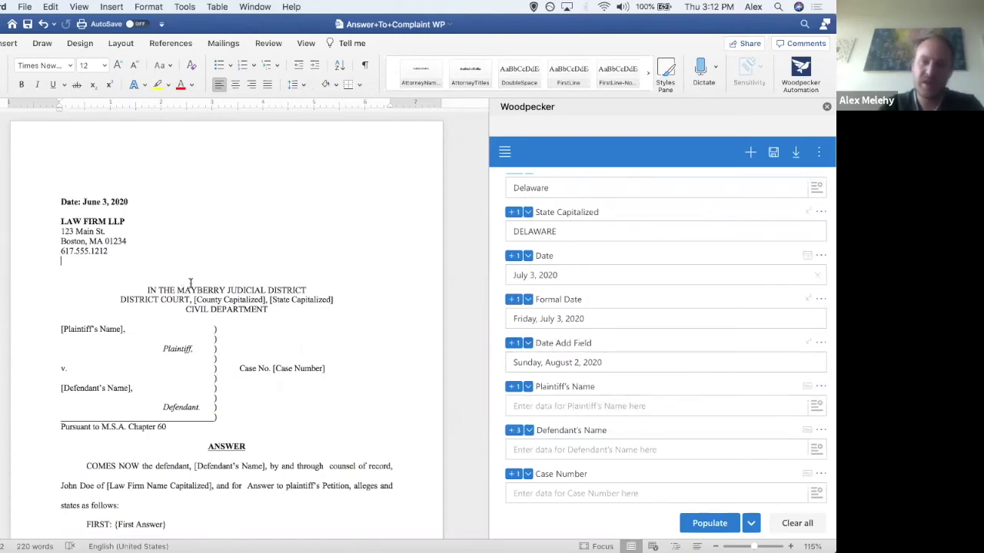
key(Return)
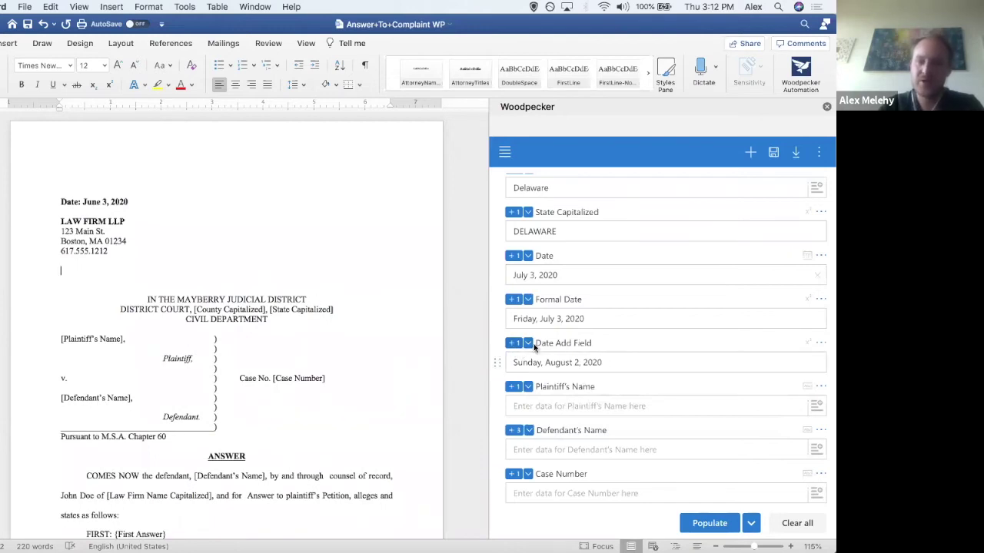
click(511, 343)
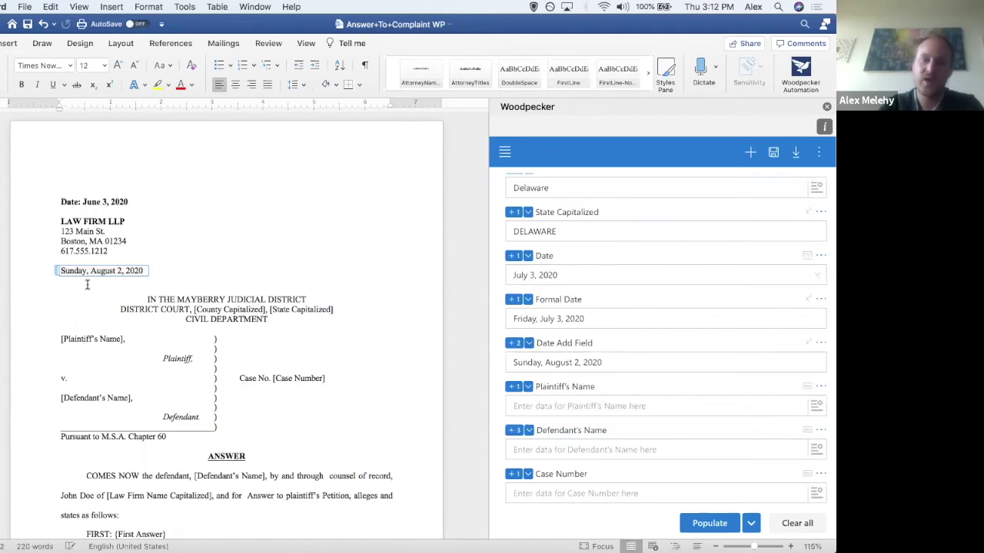
- Reset the Date to July 30, 2020 and populate the document
click(625, 284)
click(592, 411)
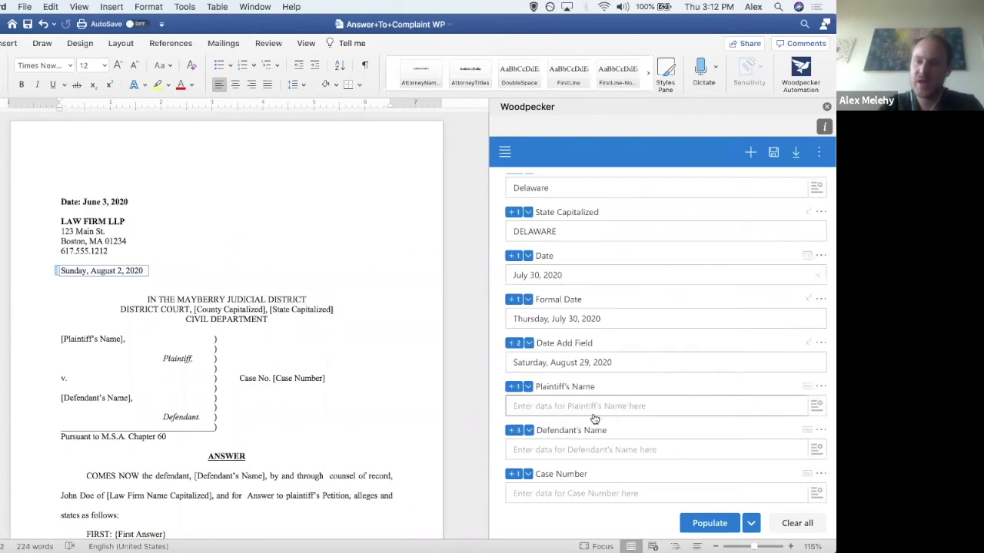
click(707, 523)
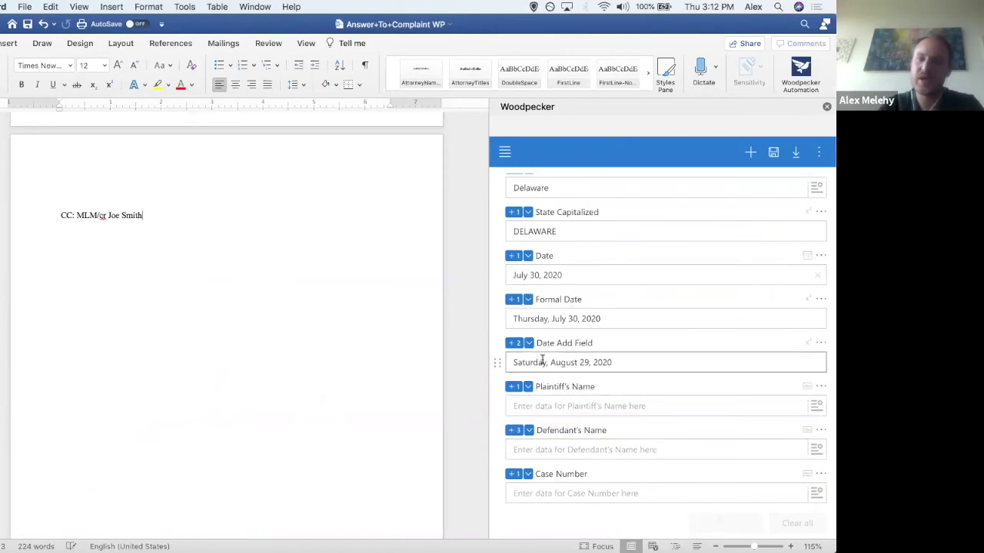
scroll(379, 307, up, 20)
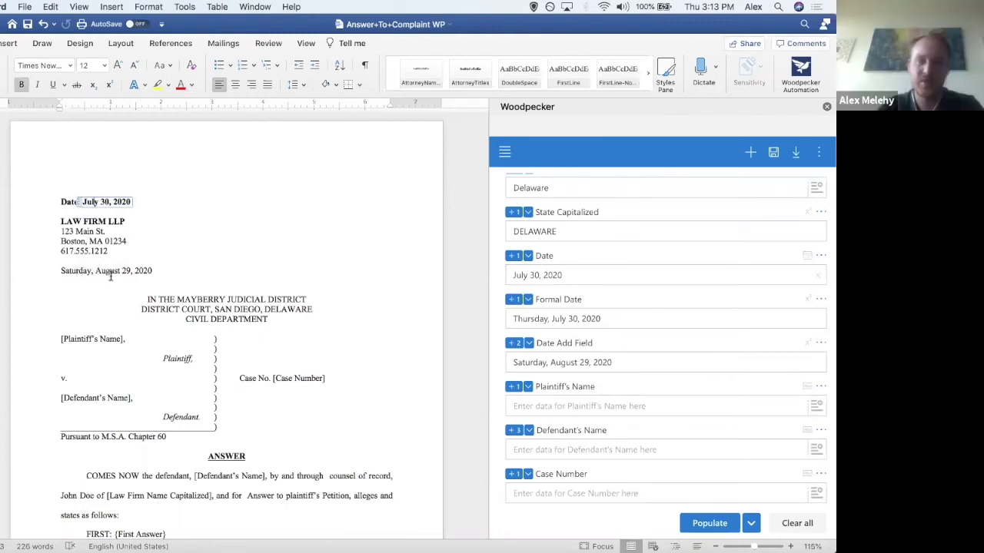
- Insert another July 30, 2020 Date field on a new line beneath "Date: July 30, 2020"
click(149, 193)
key(Return)
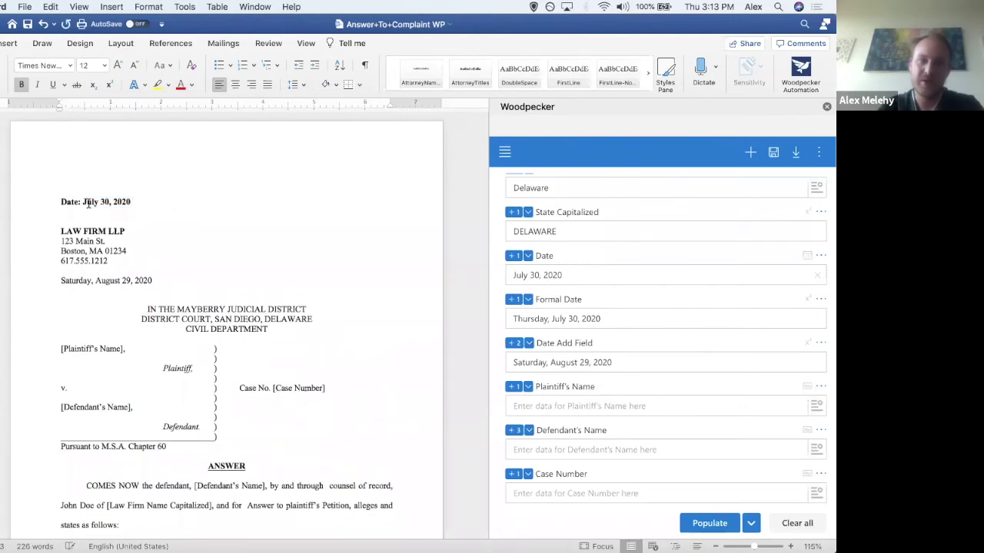
click(514, 255)
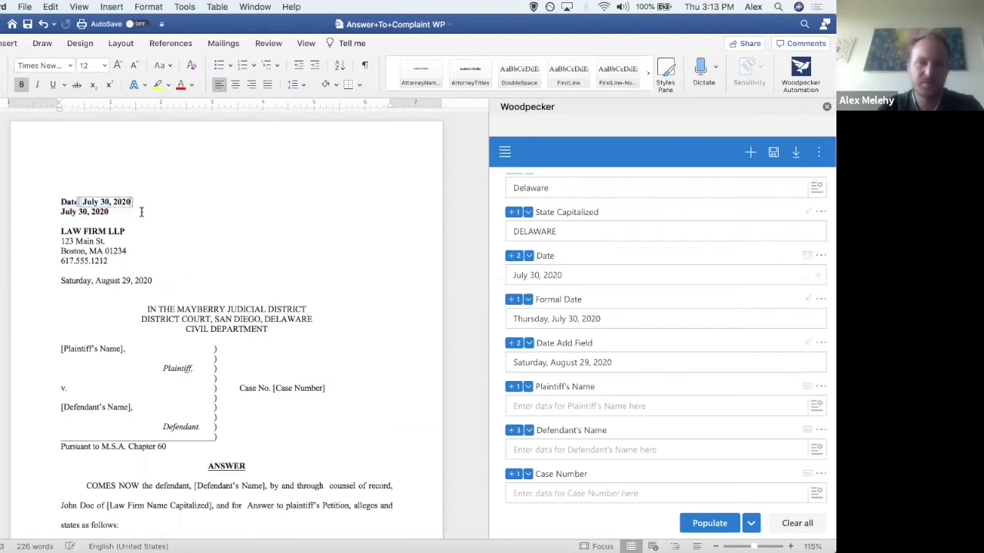
click(190, 233)
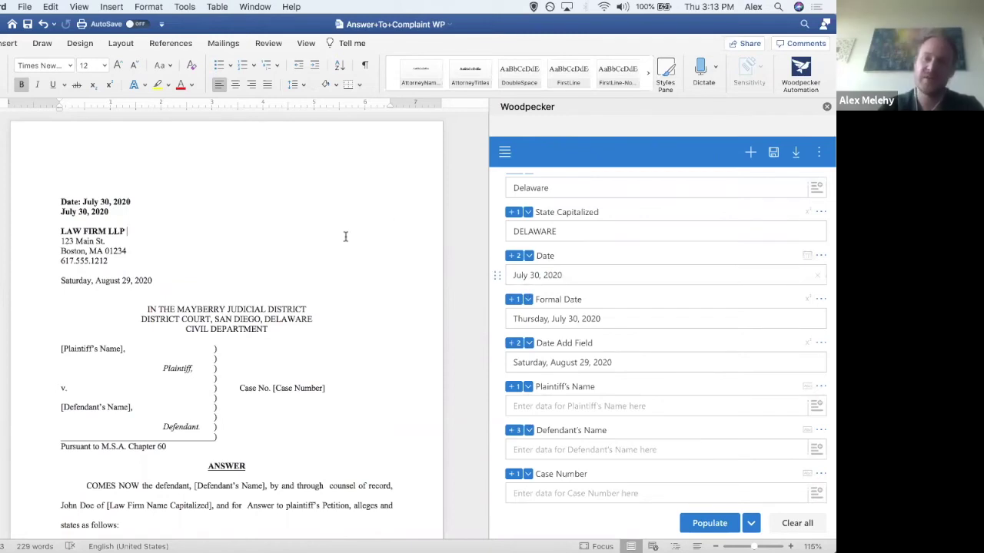
click(528, 256)
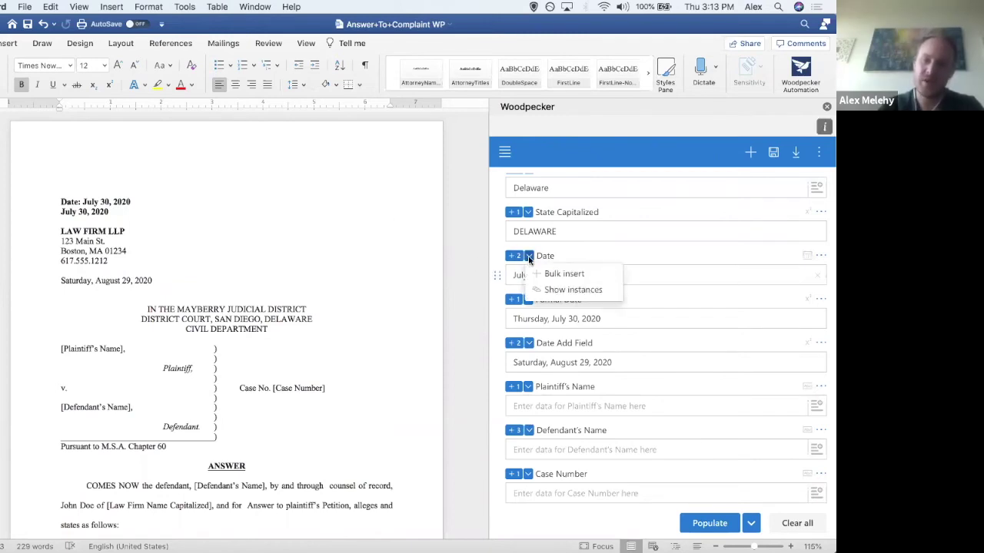
click(638, 257)
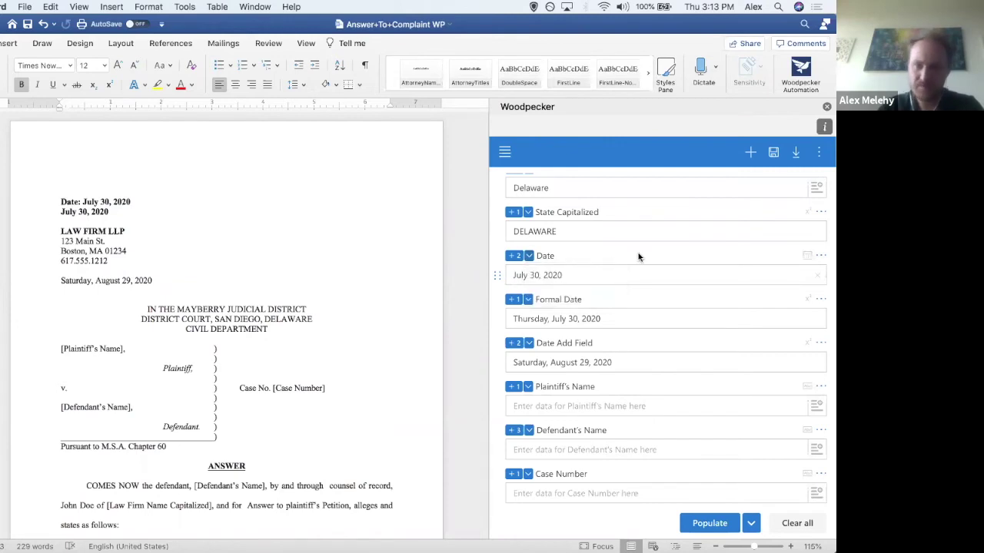
scroll(631, 322, up, 2)
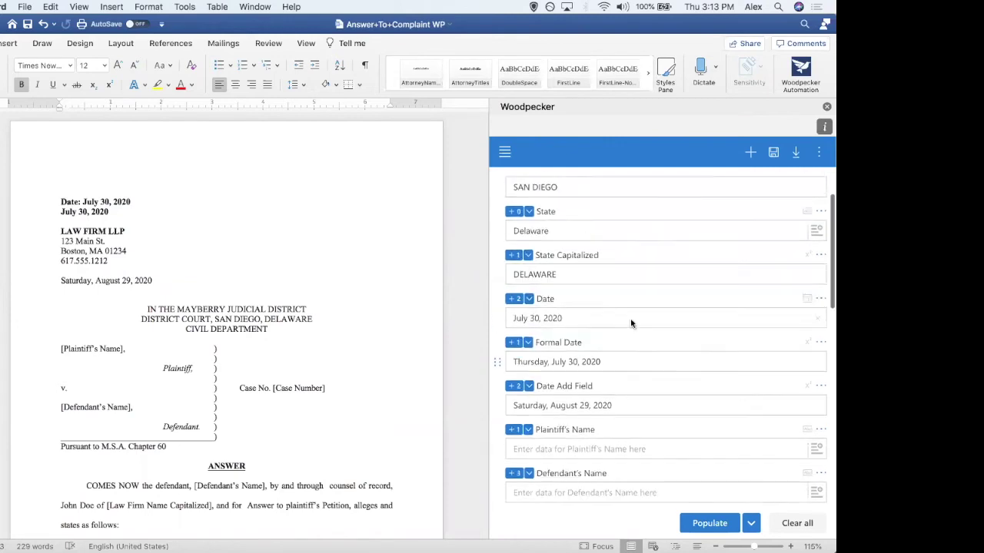
scroll(645, 326, down, 2)
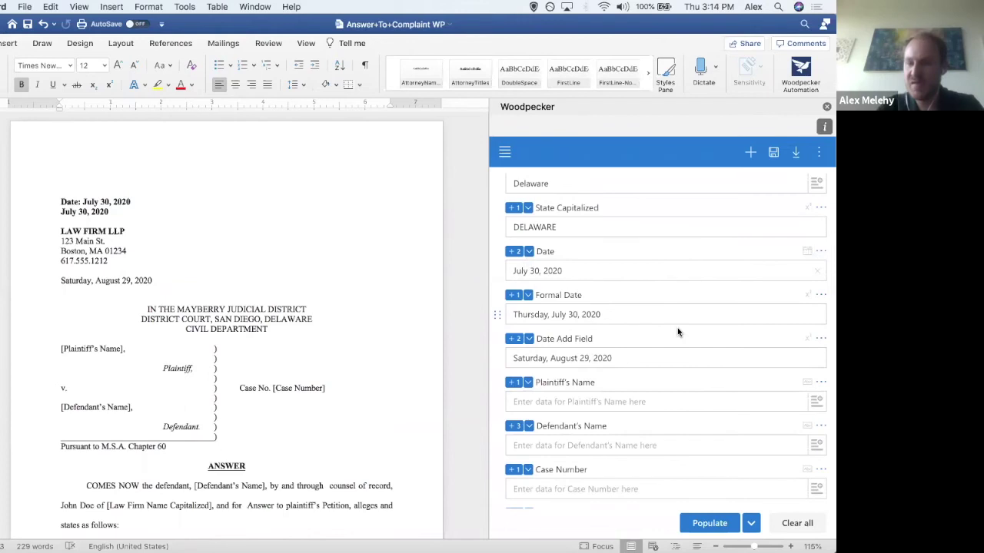
scroll(678, 332, up, 2)
scroll(678, 331, up, 2)
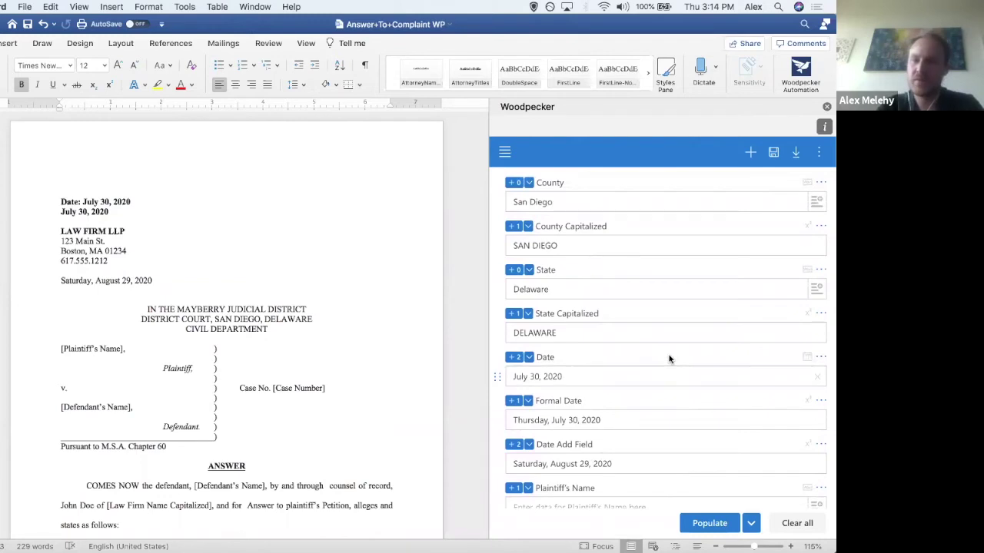
scroll(668, 359, down, 2)
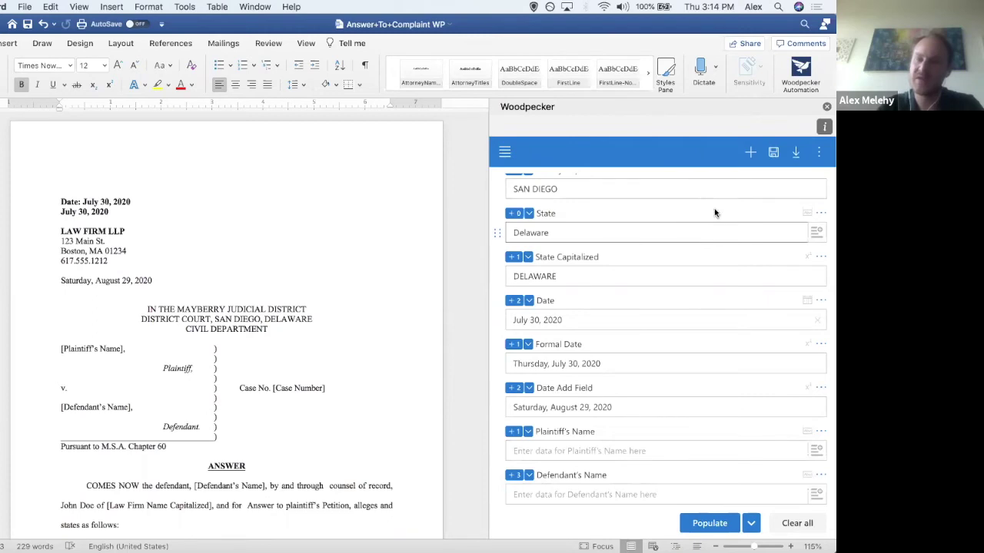
- Create and save a single line text field named 'Test'
click(750, 155)
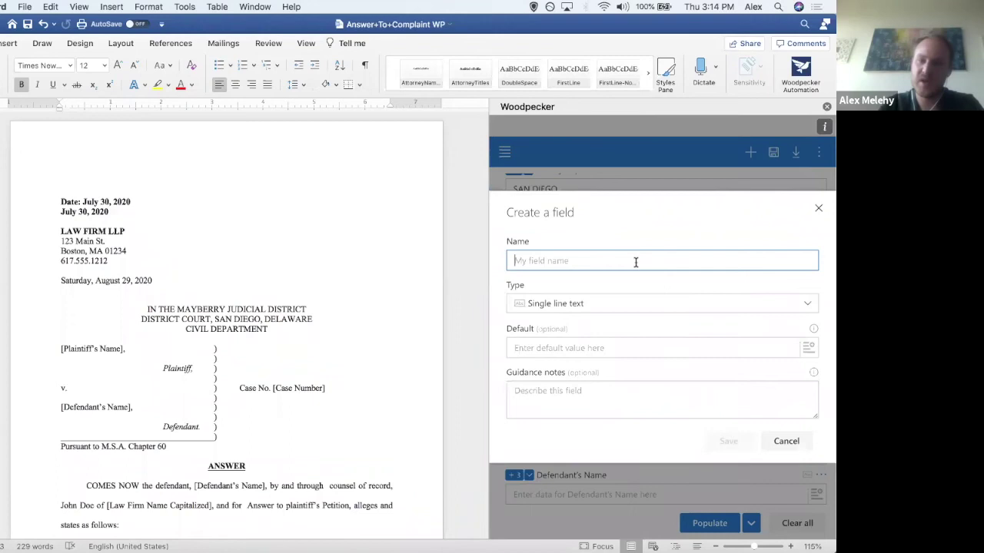
text(Test)
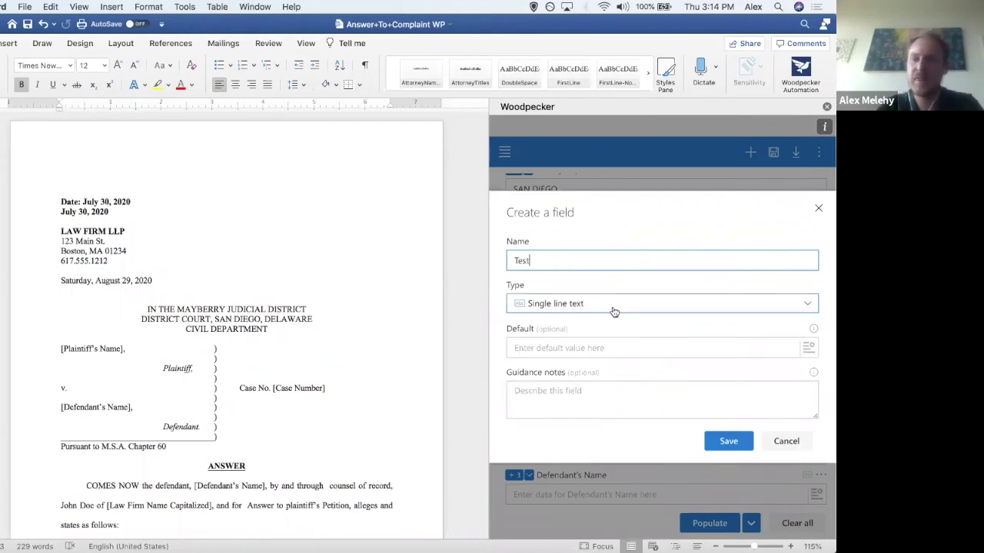
click(543, 305)
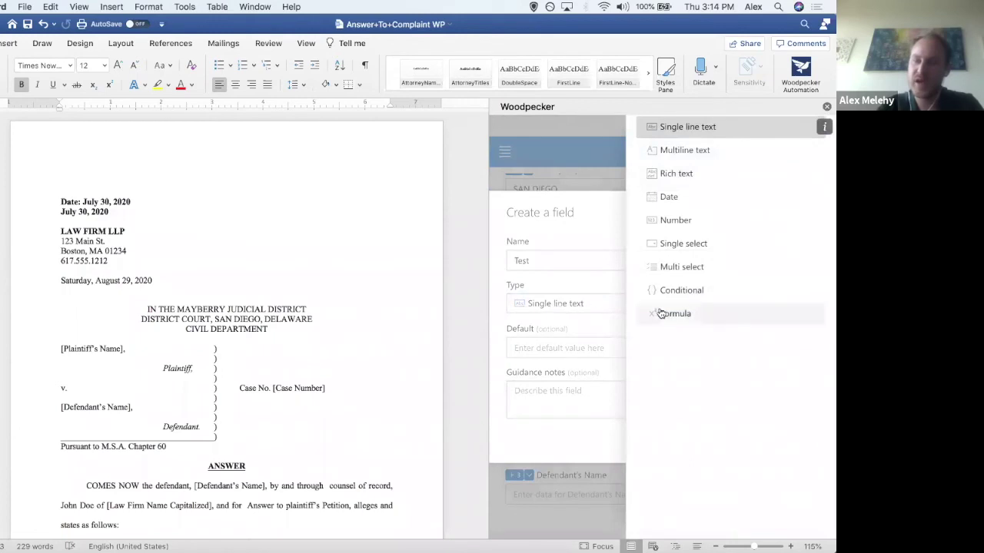
click(702, 128)
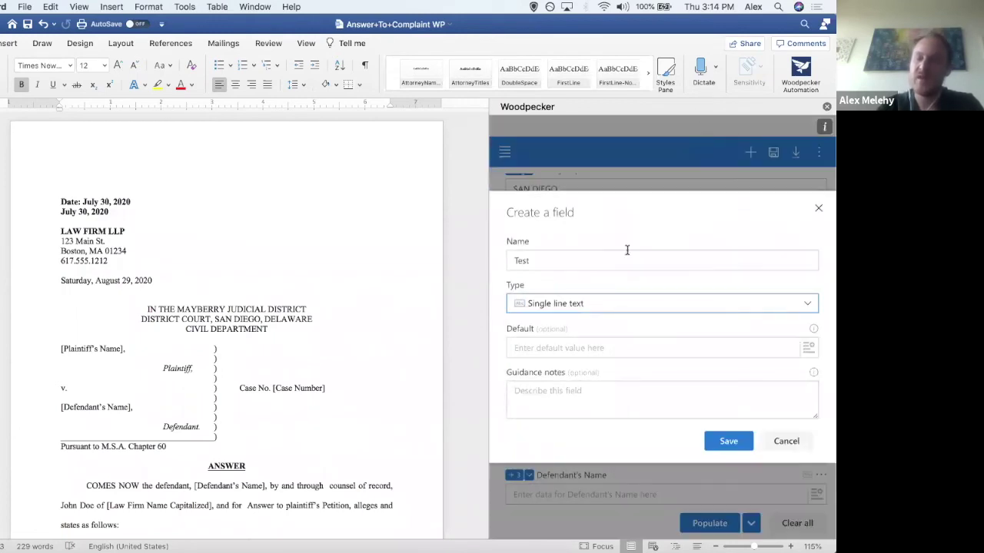
click(727, 441)
scroll(637, 402, down, 2)
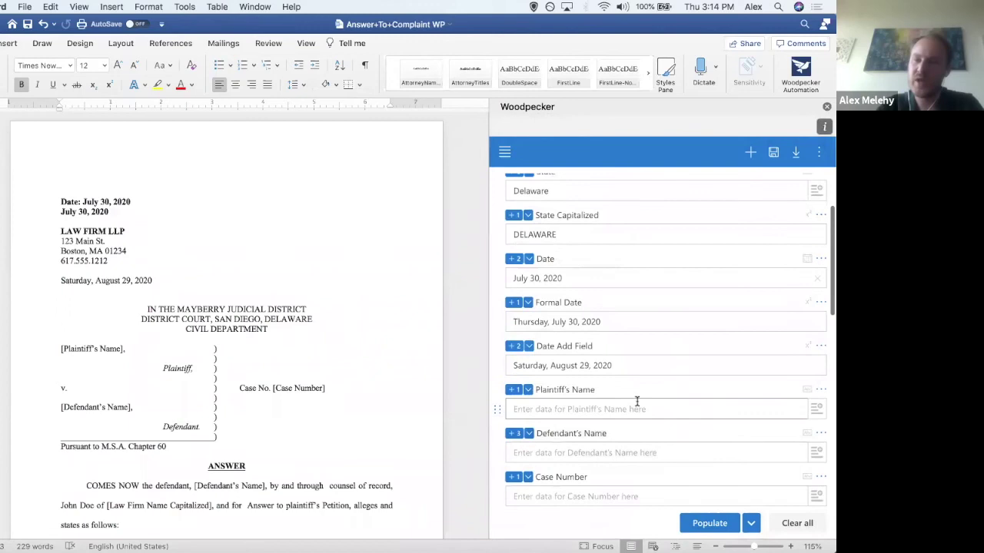
scroll(636, 401, down, 10)
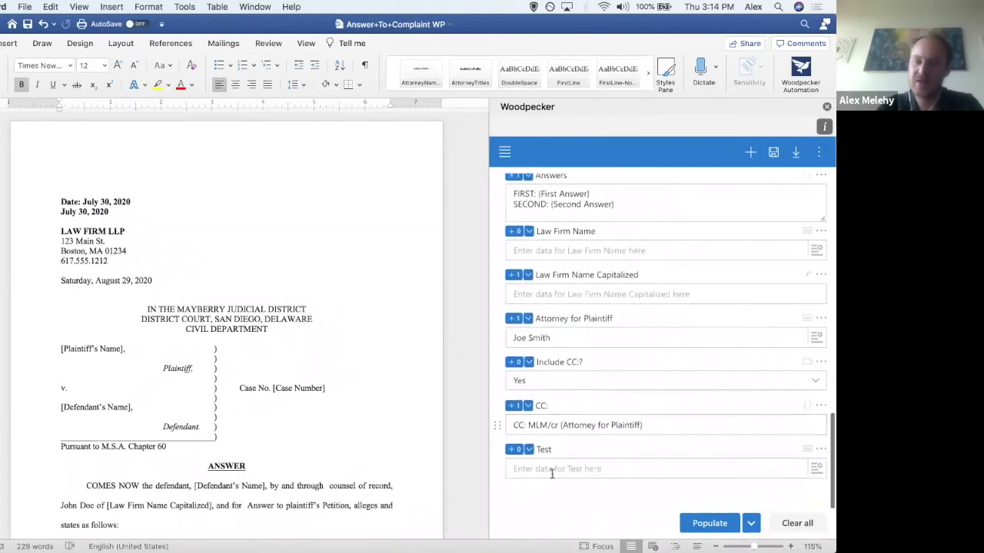
- Fill the Test field with a reference to Date Add Field, giving {Date Add Field}
click(597, 469)
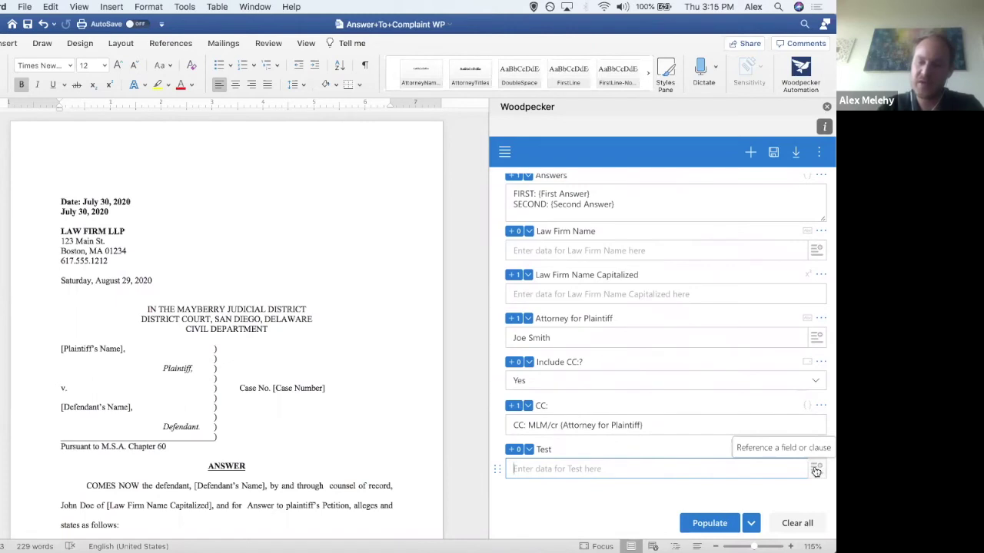
click(816, 471)
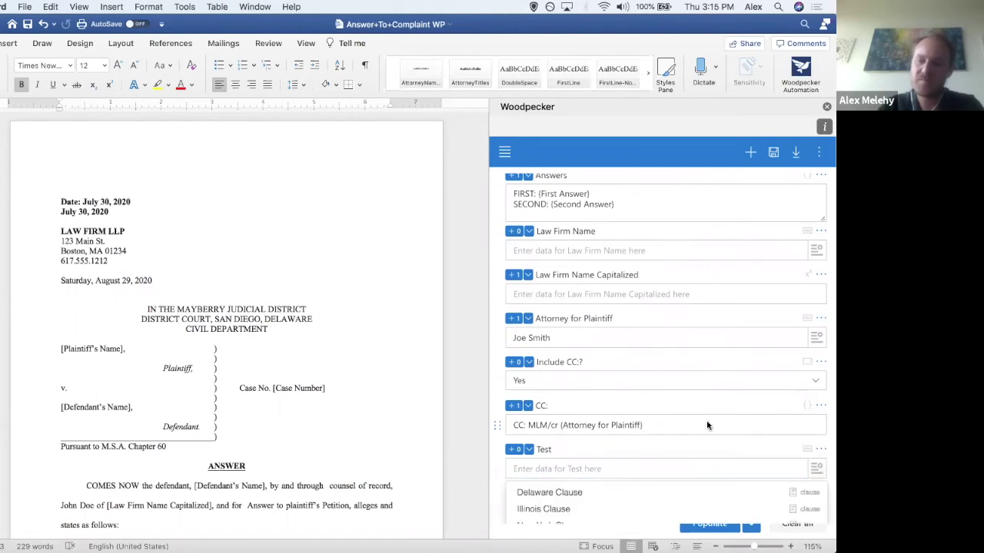
scroll(706, 424, down, 2)
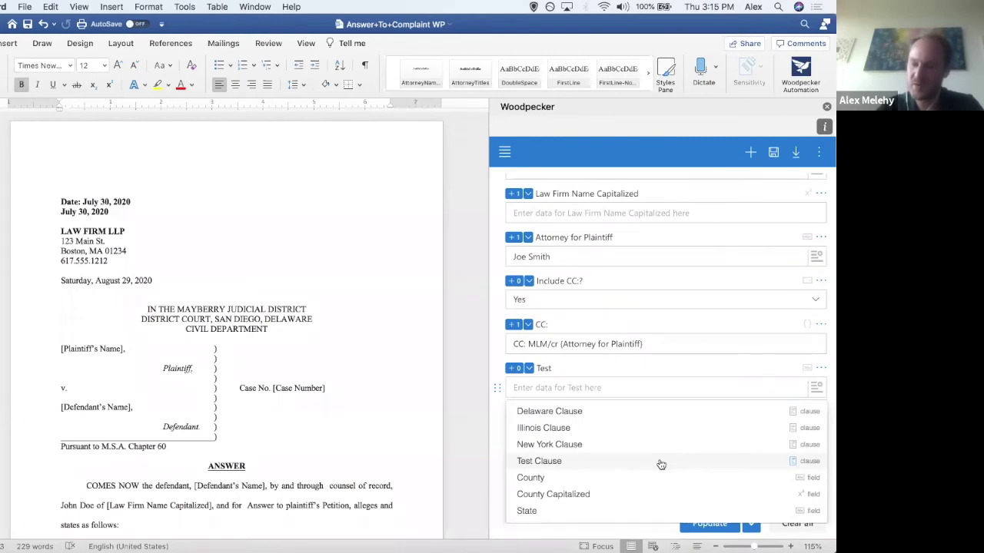
scroll(659, 464, down, 3)
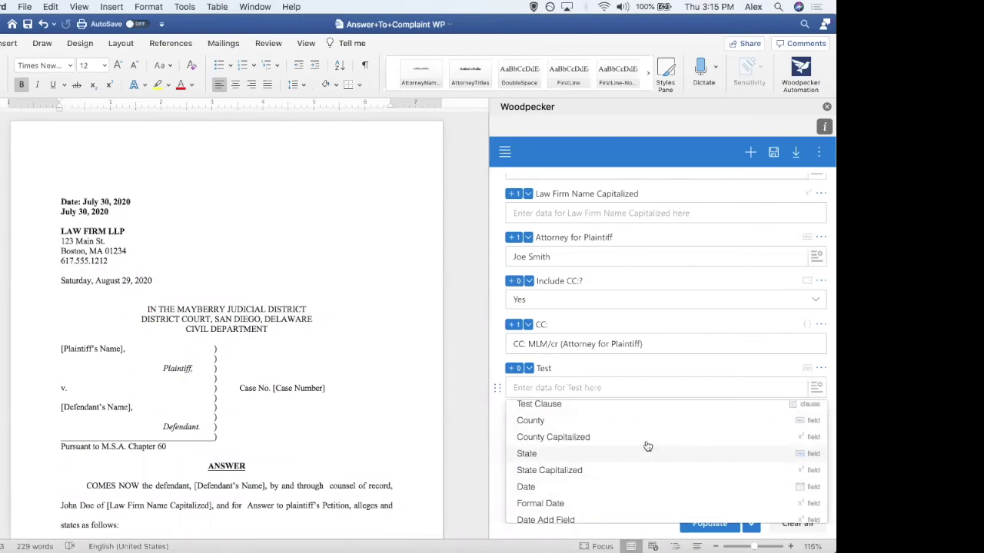
scroll(642, 461, down, 1)
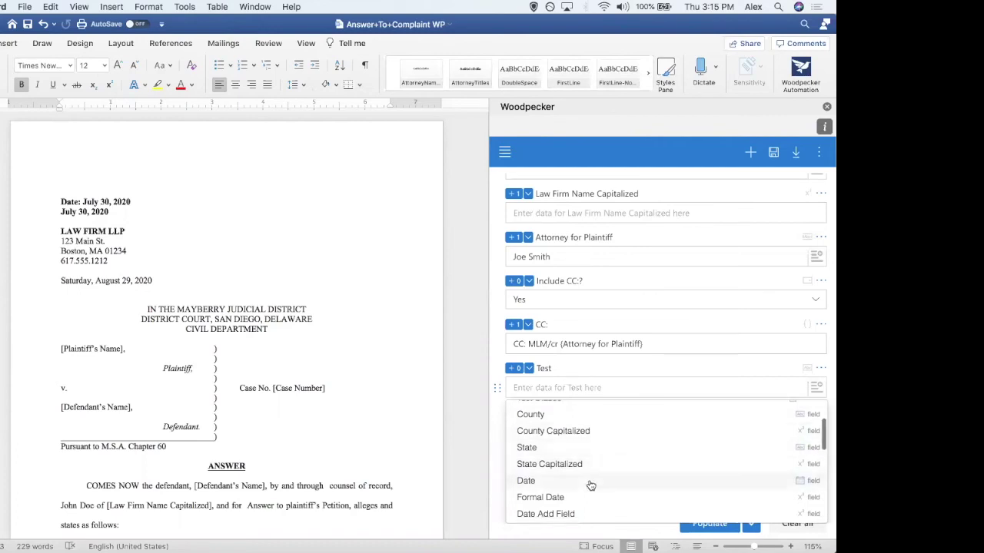
scroll(586, 459, down, 2)
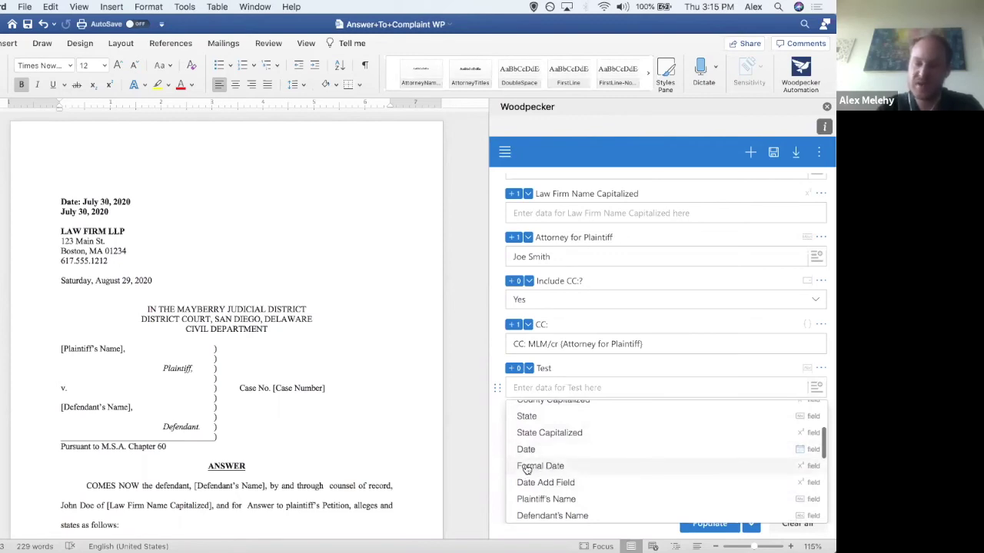
click(560, 482)
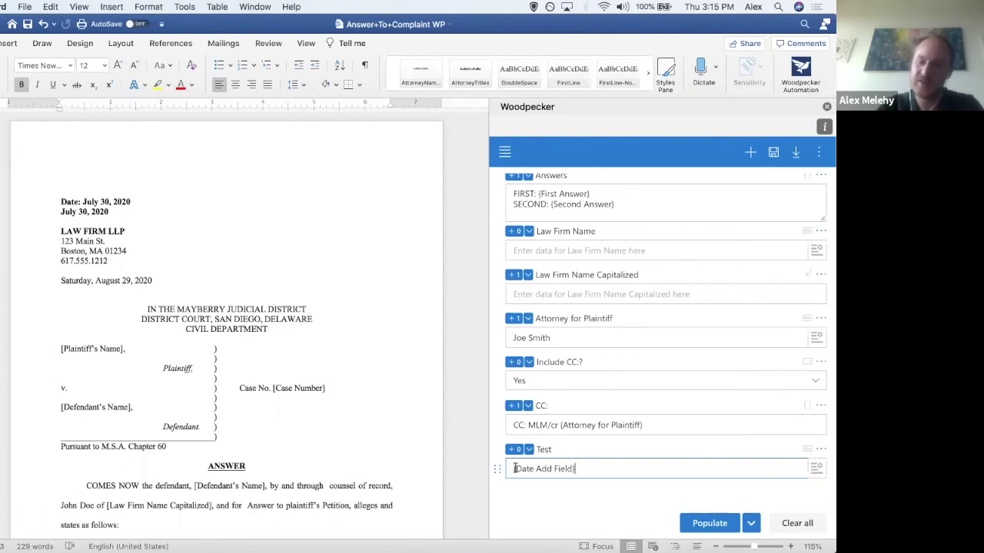
- Insert the Test field on a new line below the Saturday, August 29, 2020 date
drag(521, 469, 578, 469)
triple_click(578, 469)
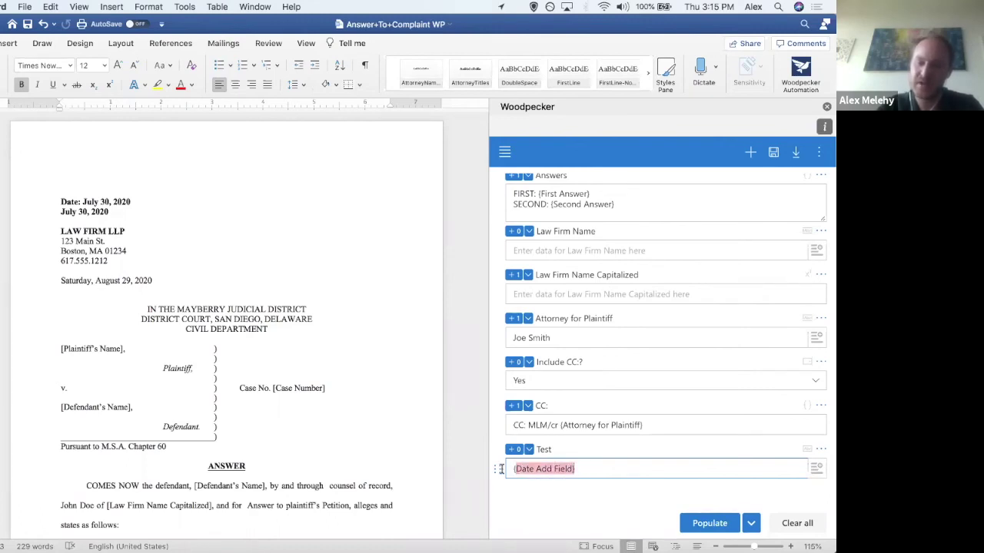
click(578, 469)
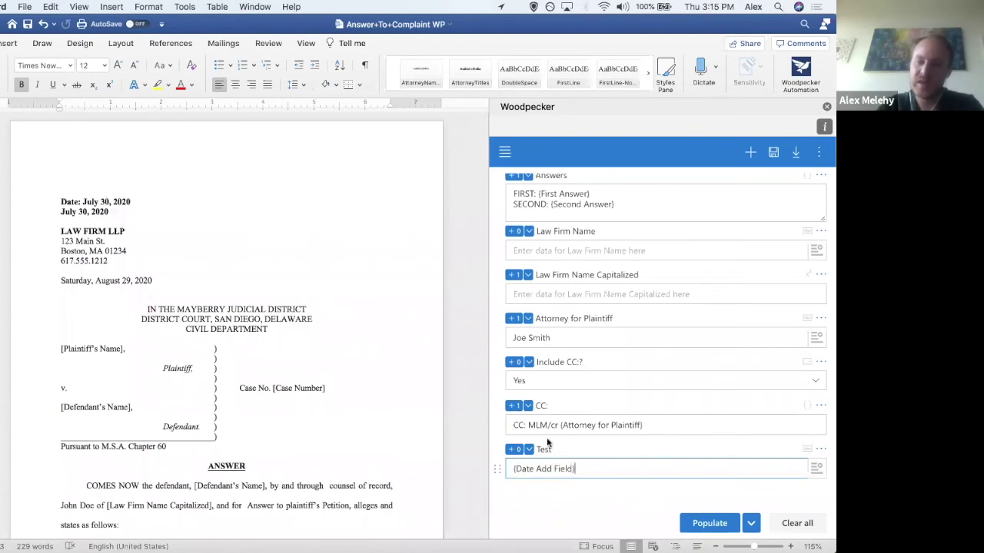
click(162, 280)
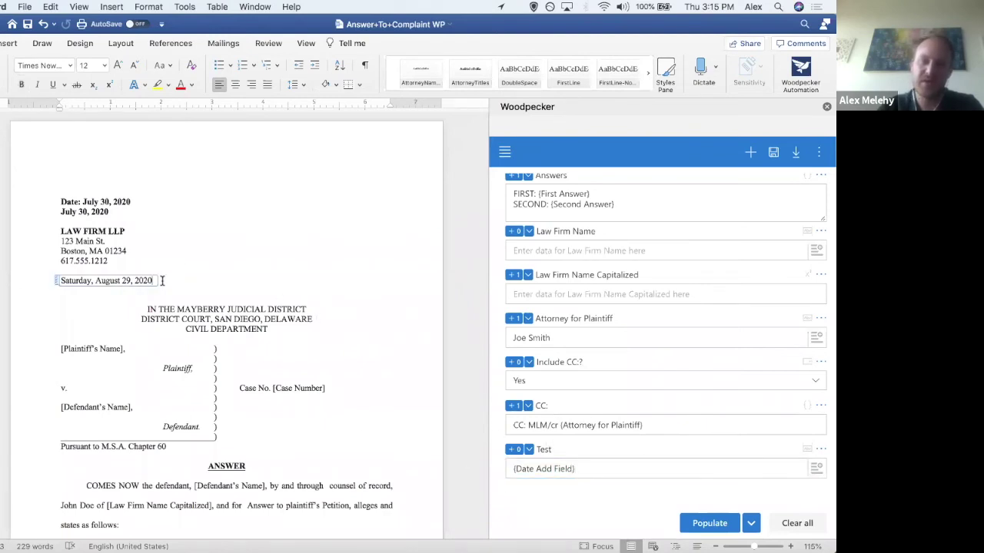
key(Return)
key(Return)
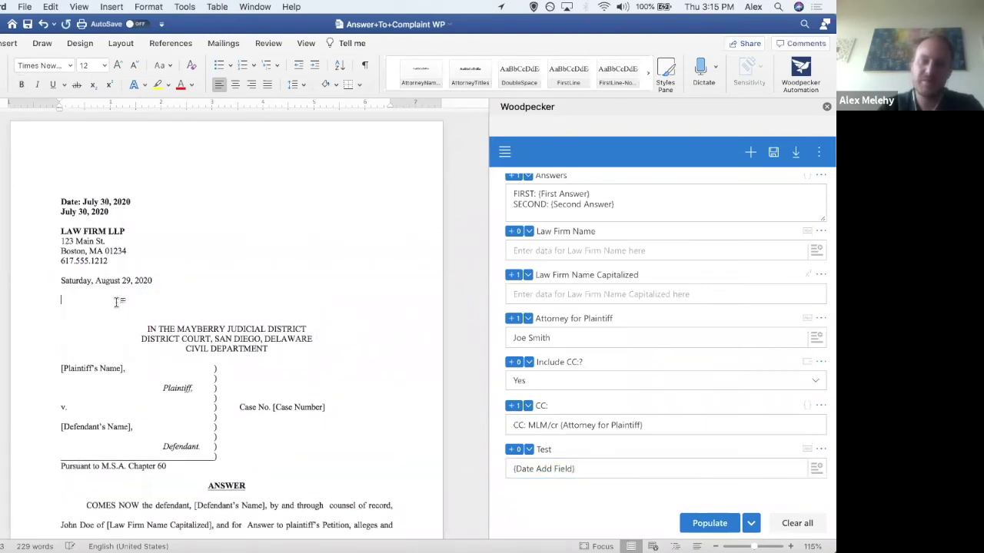
click(513, 448)
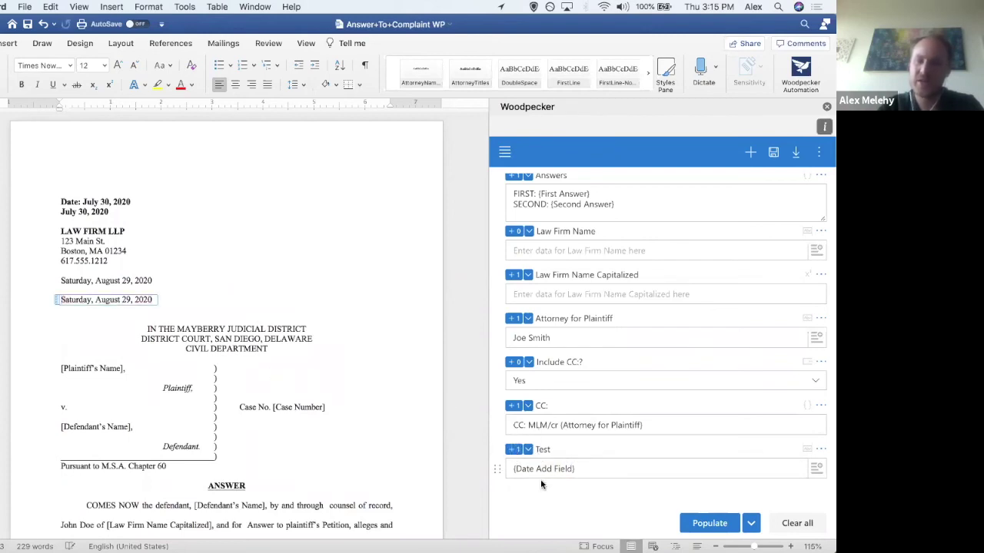
scroll(548, 453, up, 10)
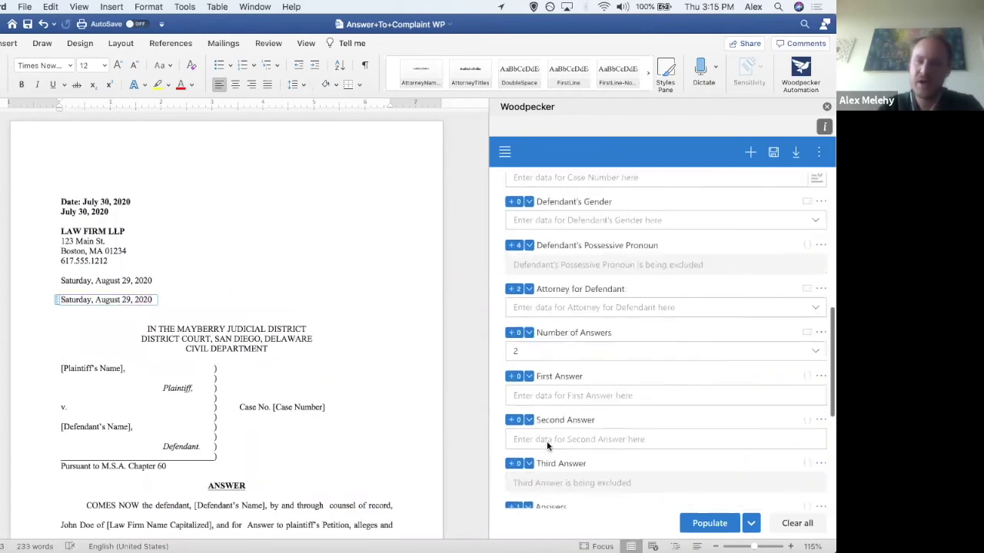
scroll(547, 446, down, 3)
scroll(547, 448, down, 3)
scroll(548, 430, up, 8)
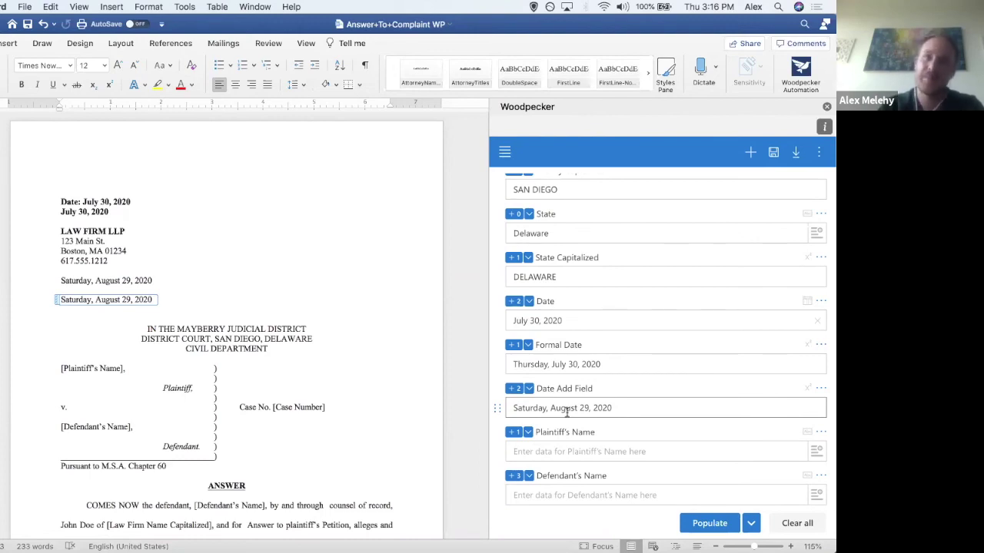
scroll(641, 389, up, 1)
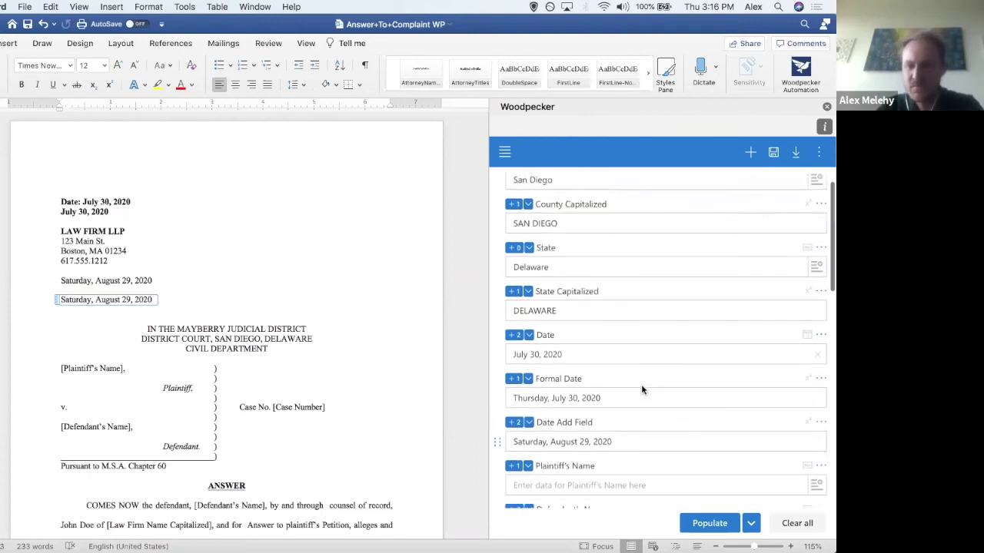
scroll(642, 390, up, 1)
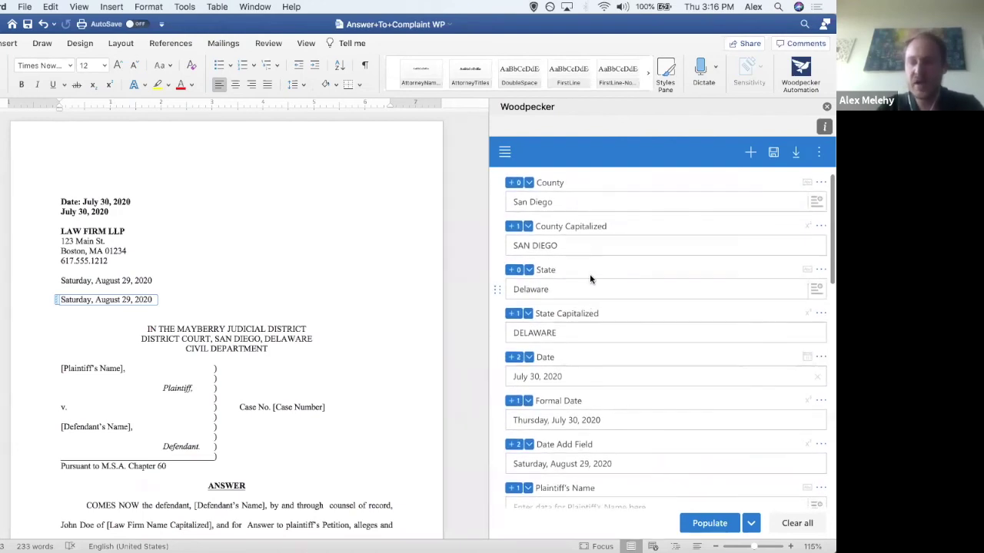
click(592, 226)
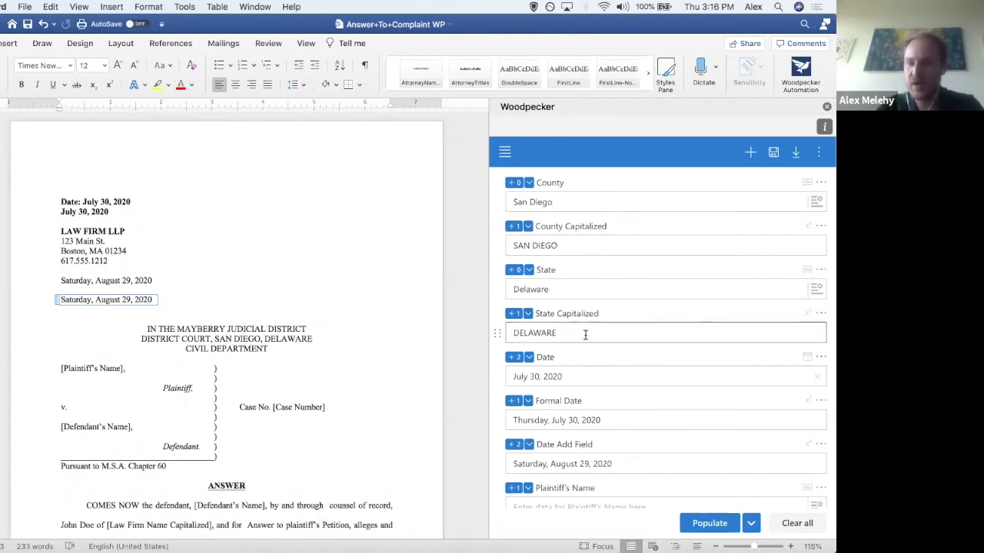
click(593, 422)
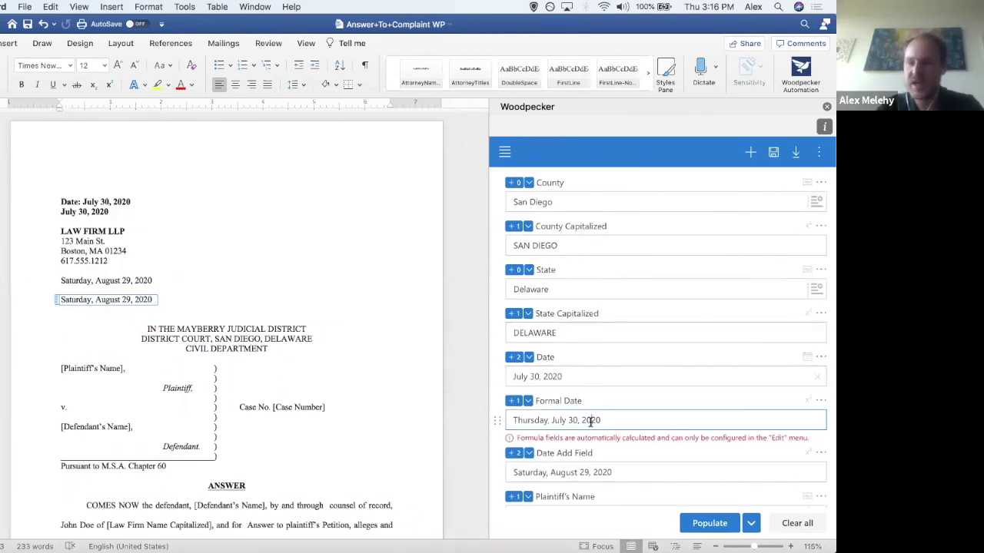
click(619, 471)
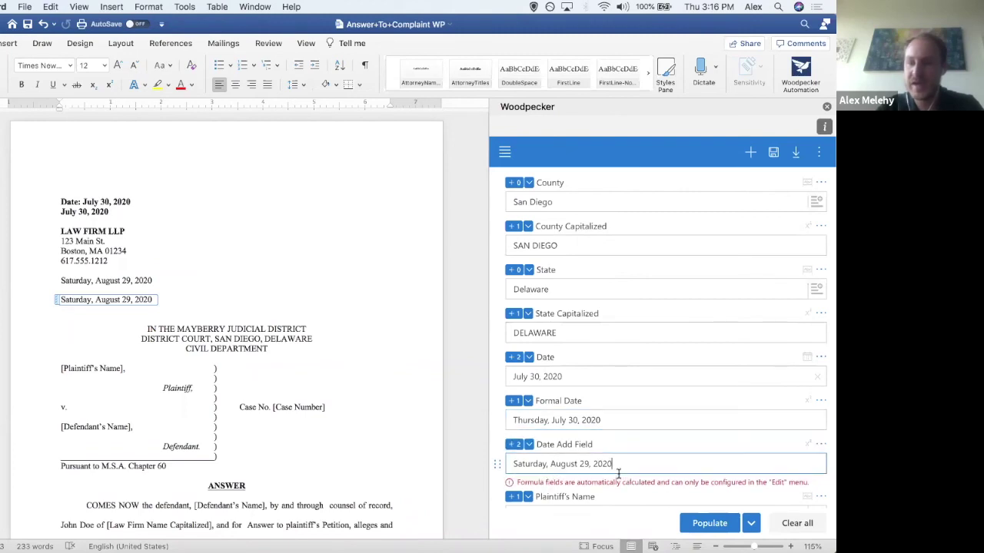
click(616, 420)
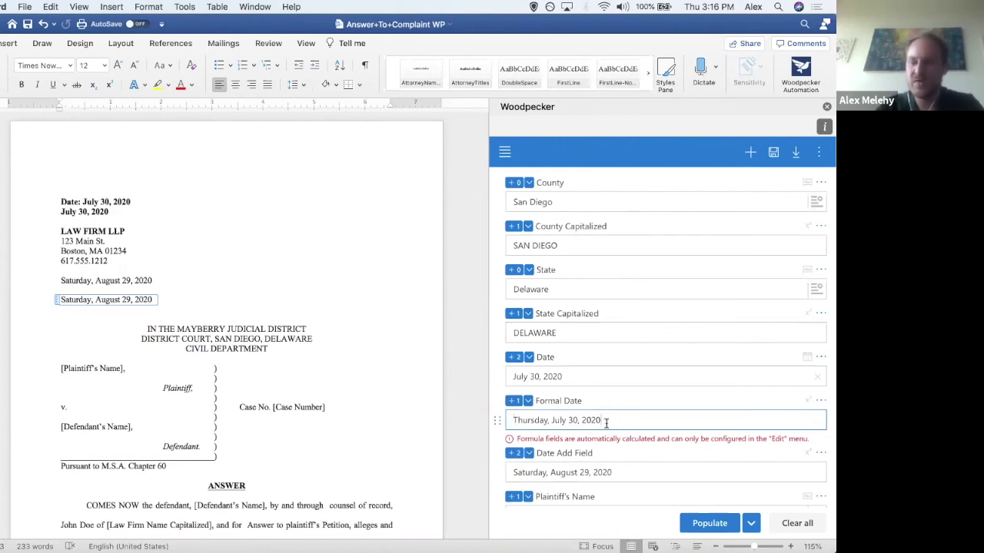
key(BackSpace)
key(BackSpace)
key(BackSpace)
key(BackSpace)
key(BackSpace)
key(BackSpace)
key(BackSpace)
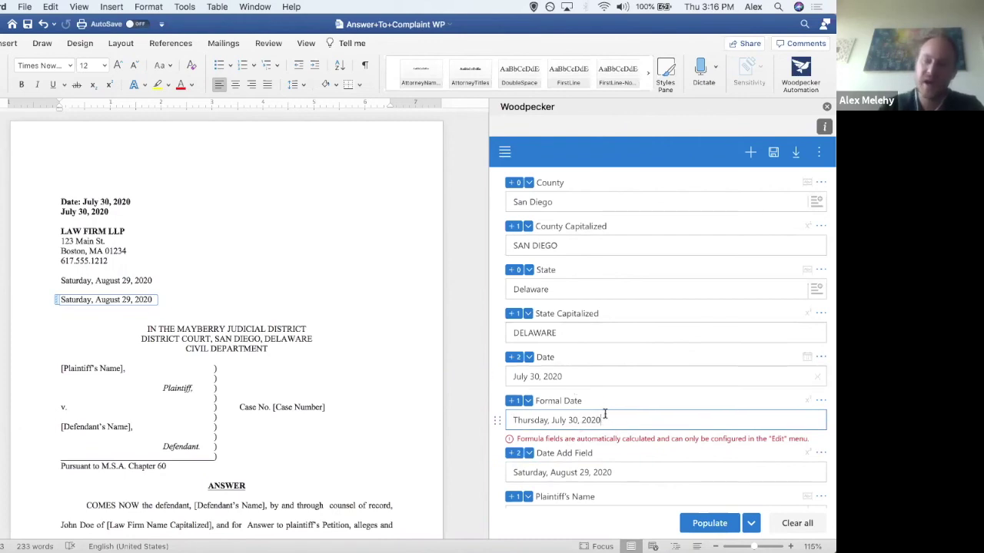
click(694, 336)
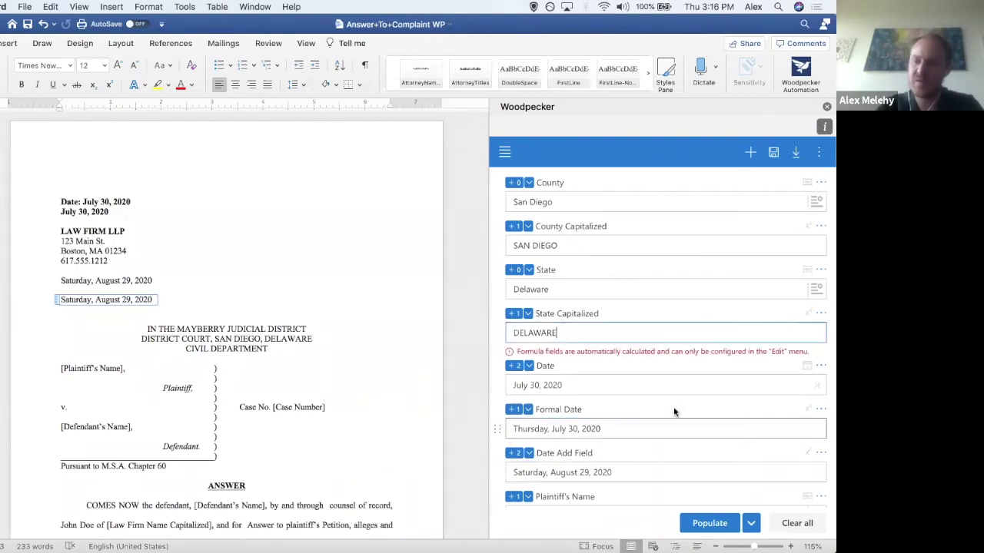
click(607, 352)
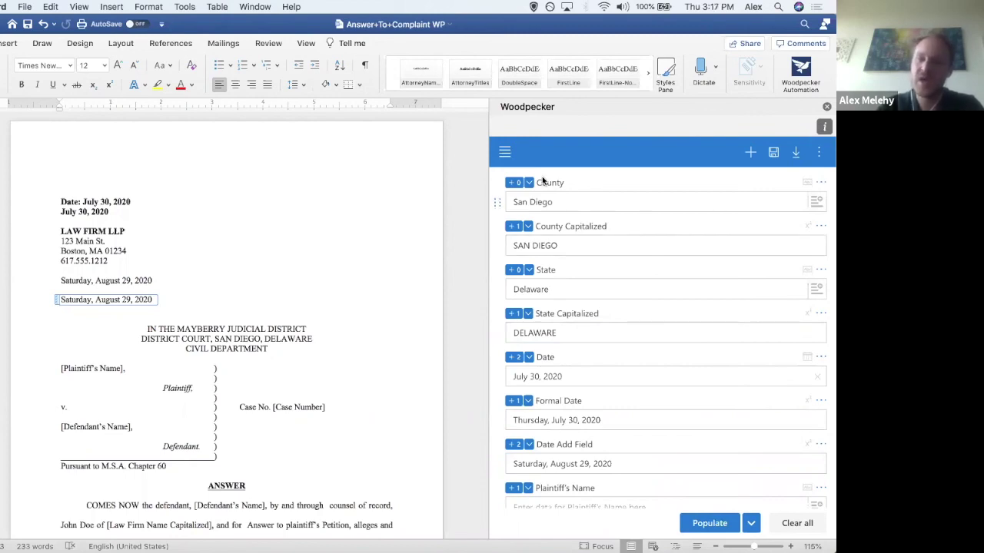
click(505, 154)
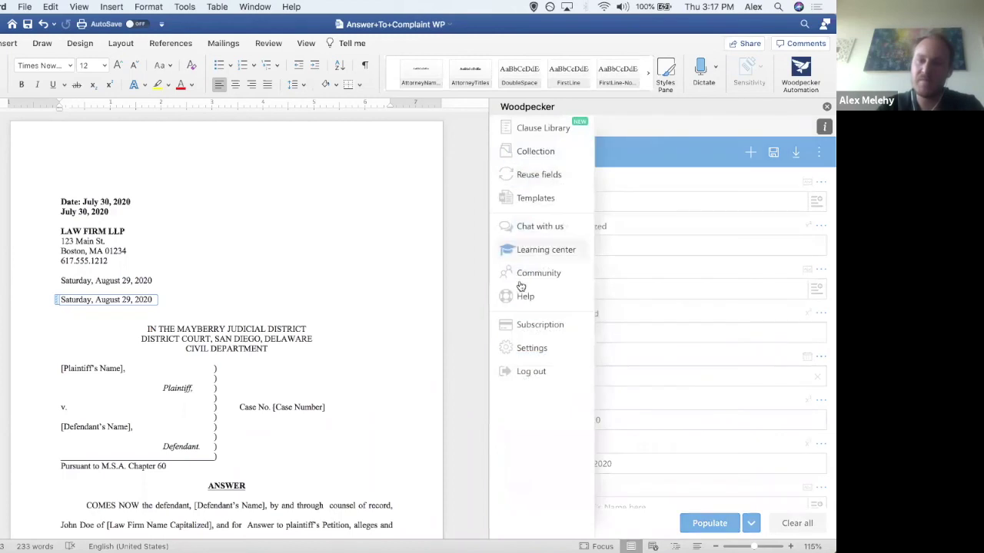
- Switch Simple view On in Woodpecker Settings and return to the field list
click(531, 348)
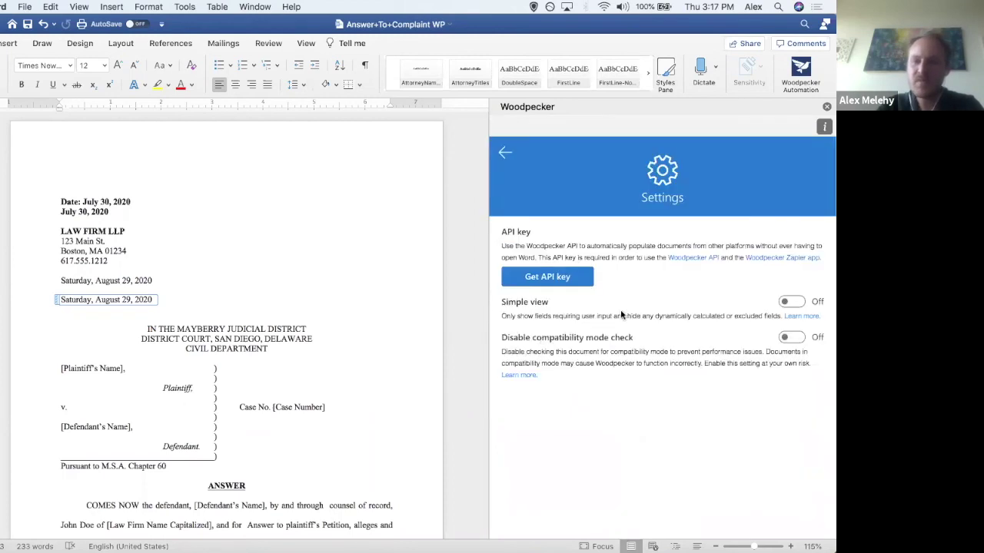
triple_click(535, 319)
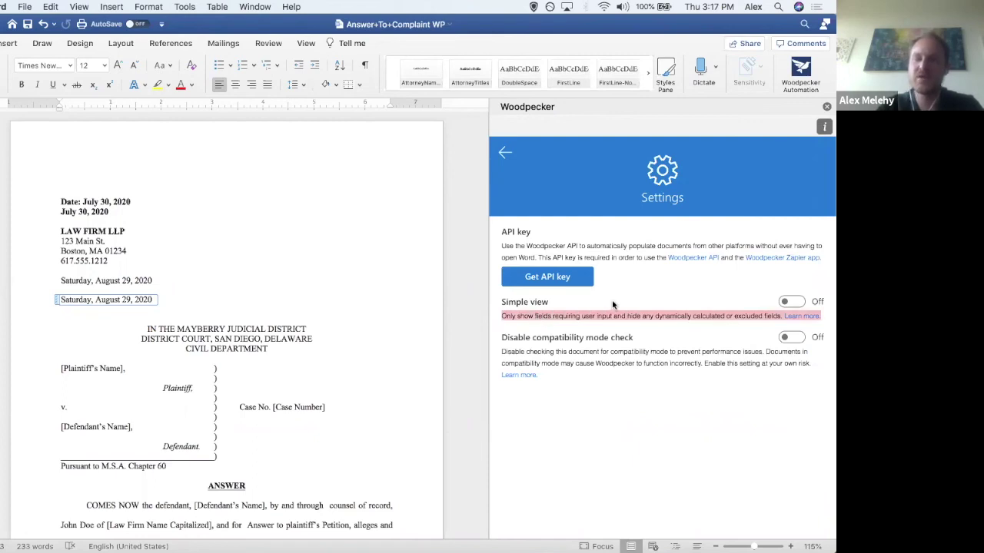
click(612, 305)
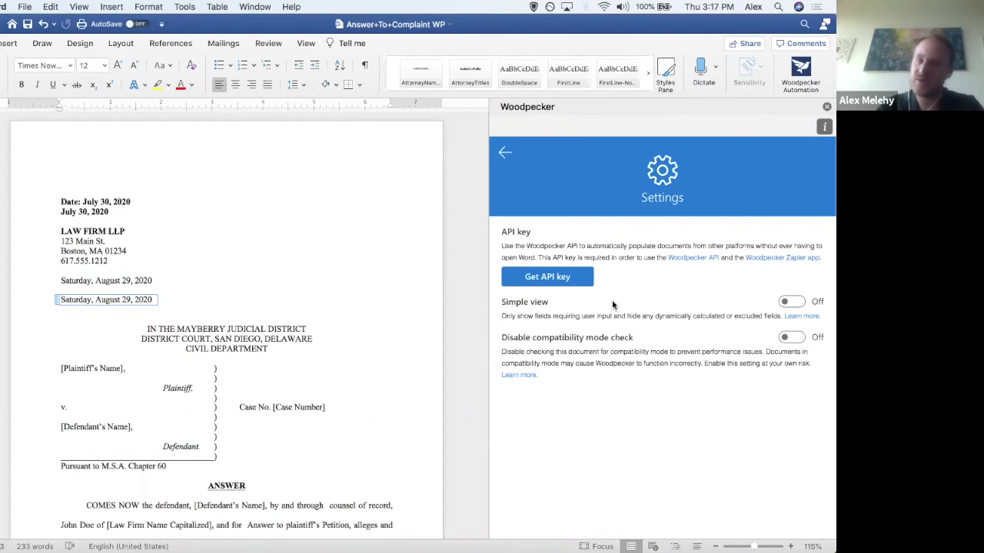
click(786, 306)
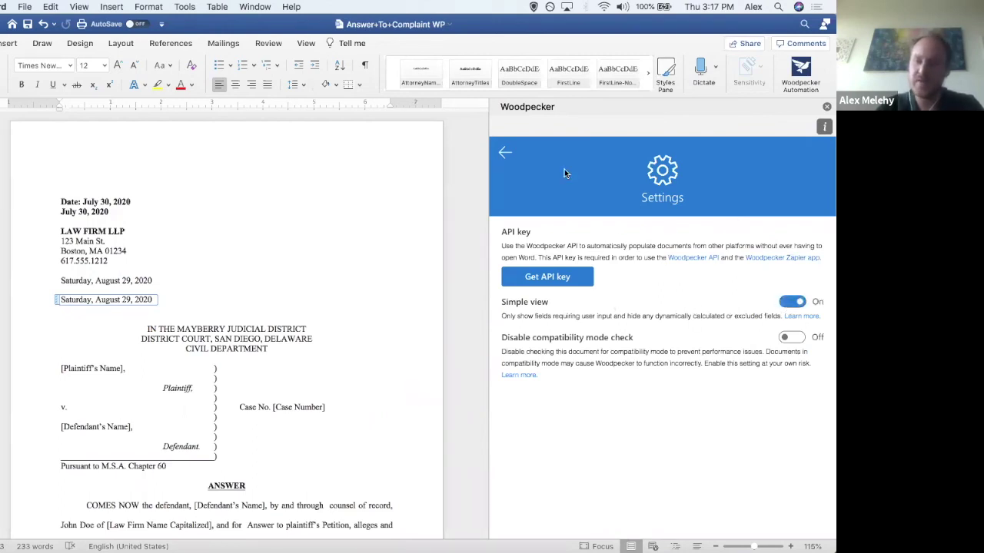
click(504, 153)
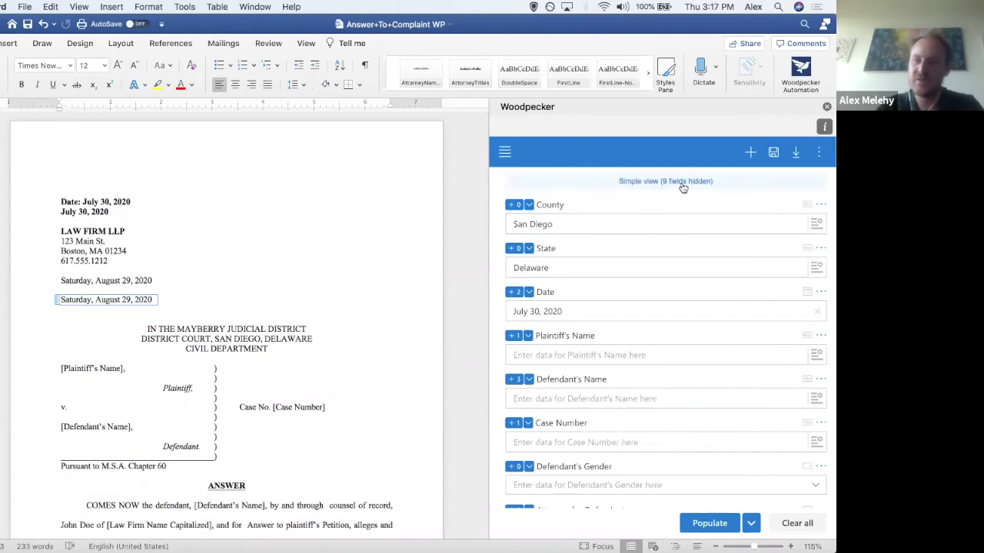
- Change the Woodpecker Date field from July 30 to August 1, 2020, then repopulate the document
scroll(623, 274, down, 1)
scroll(623, 279, up, 1)
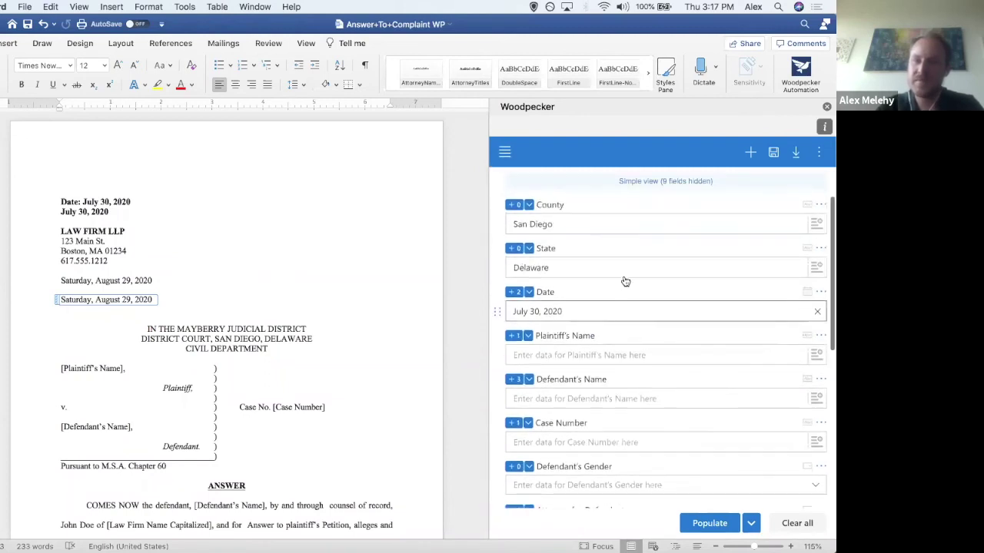
scroll(576, 299, down, 8)
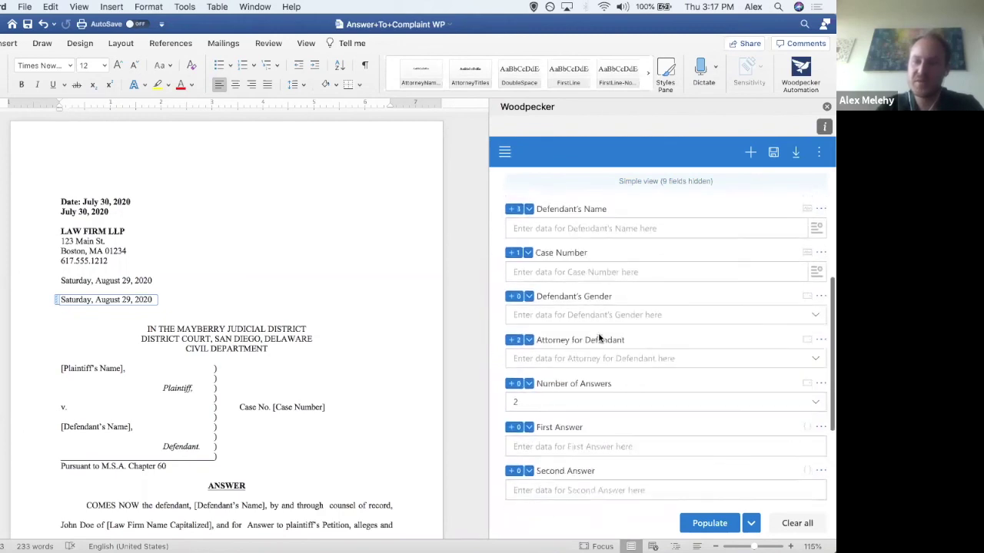
scroll(599, 338, down, 1)
scroll(600, 331, up, 10)
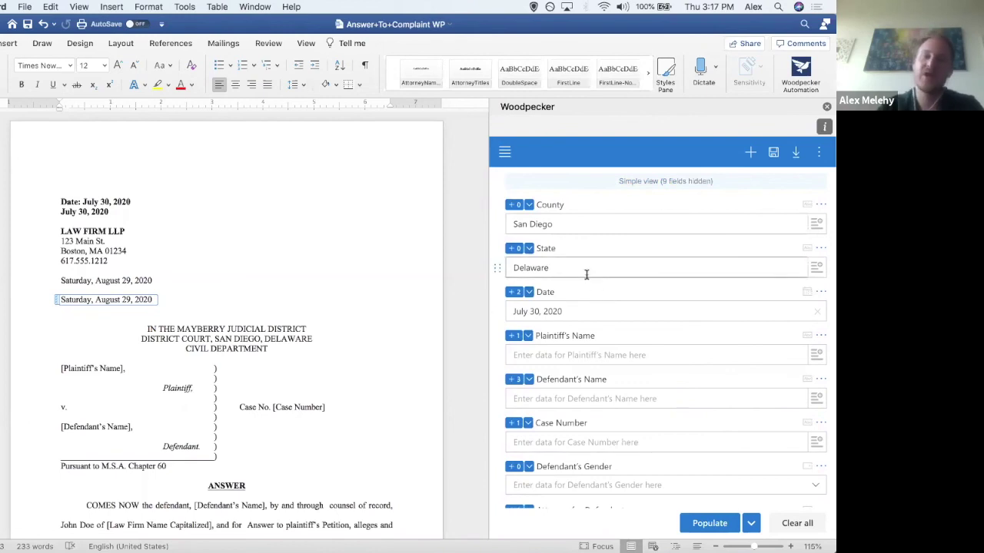
click(577, 315)
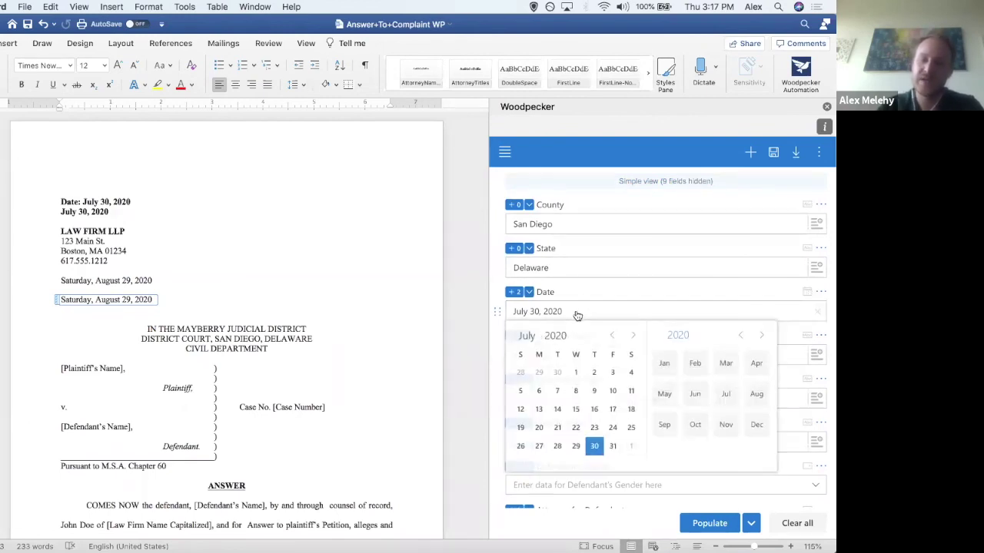
click(628, 445)
click(716, 523)
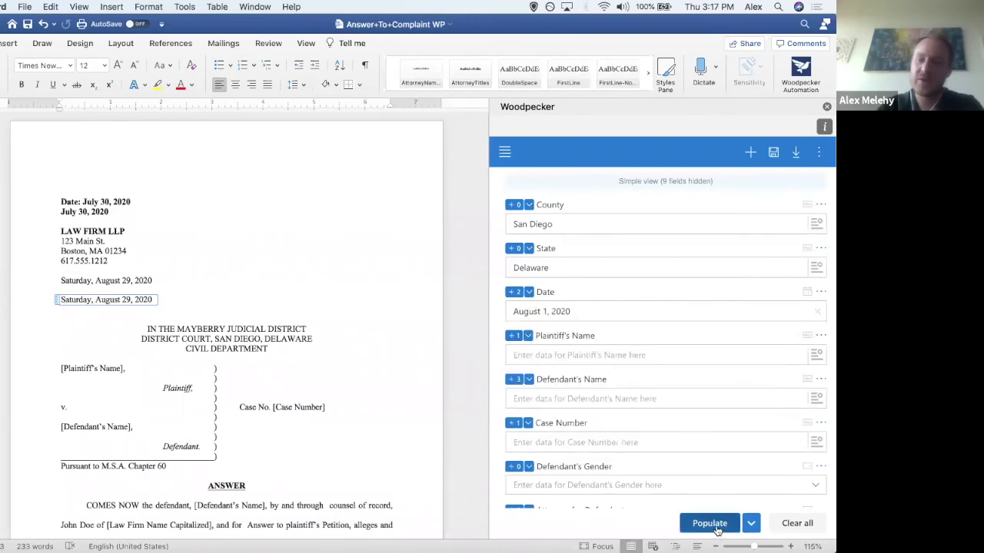